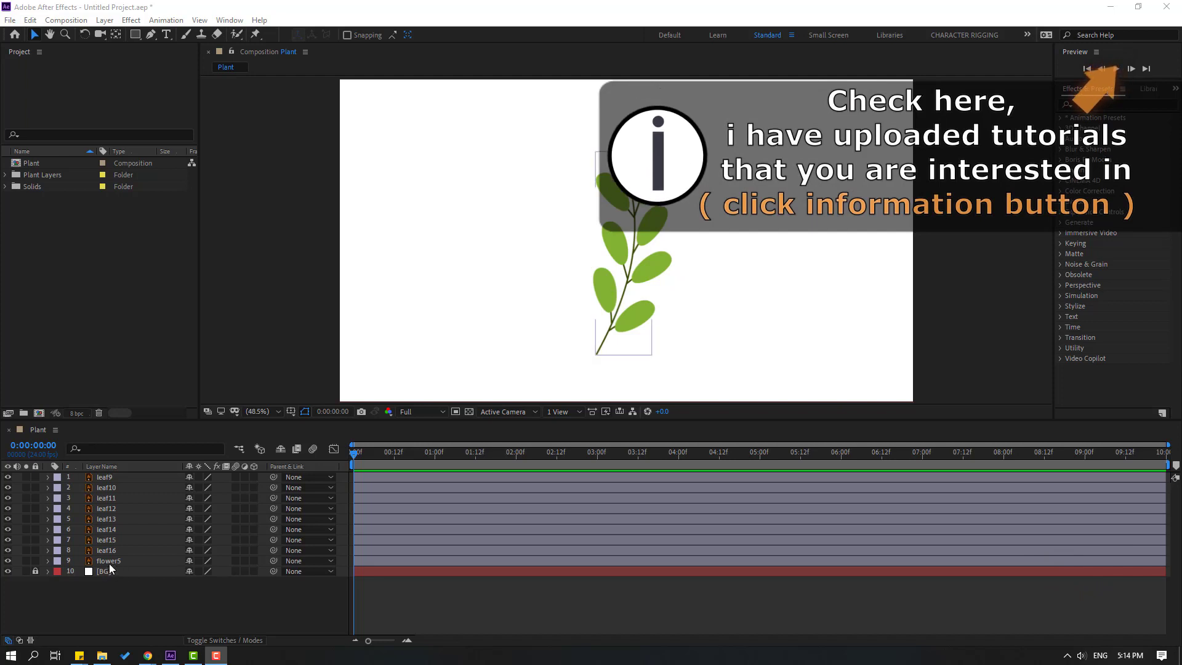
# - Solo the flower5 stem and move its anchor point down to the stem's bottom base
pyautogui.click(109, 561)
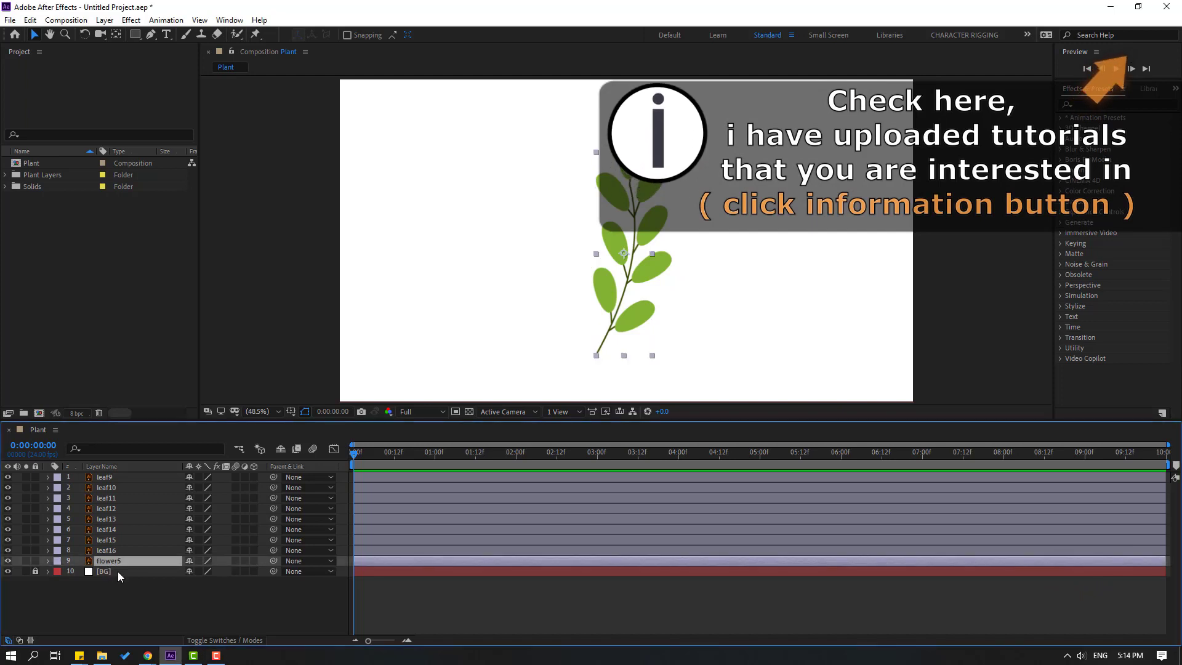
pyautogui.click(26, 561)
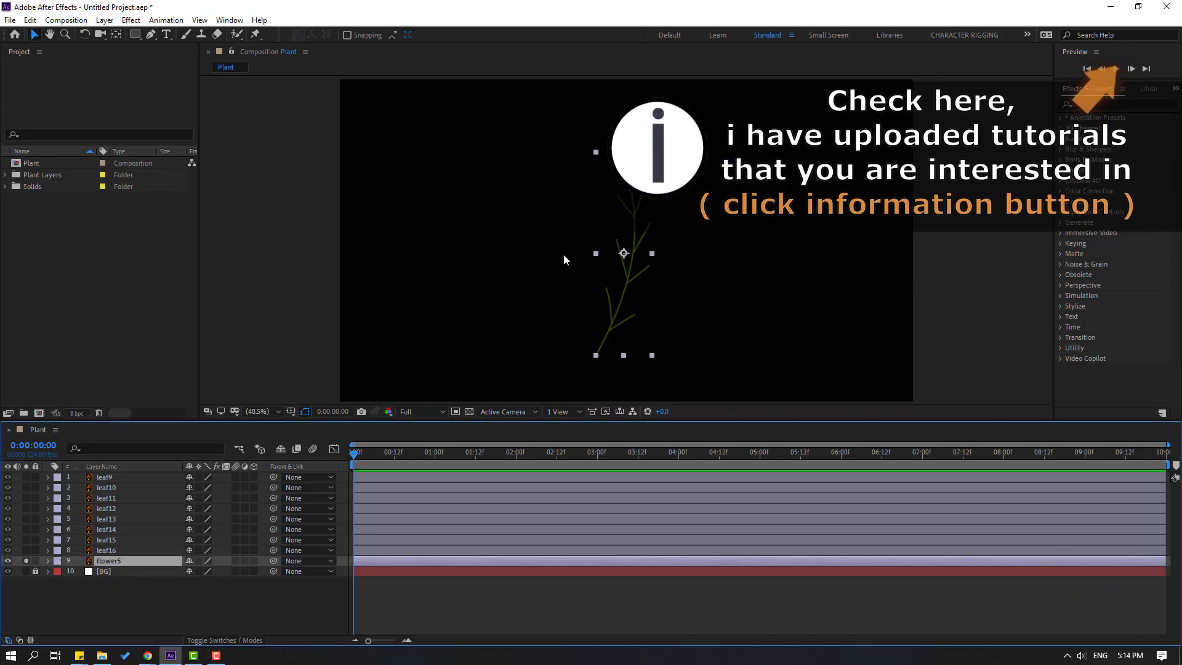
pyautogui.click(115, 34)
pyautogui.moveTo(624, 253); pyautogui.dragTo(597, 355)
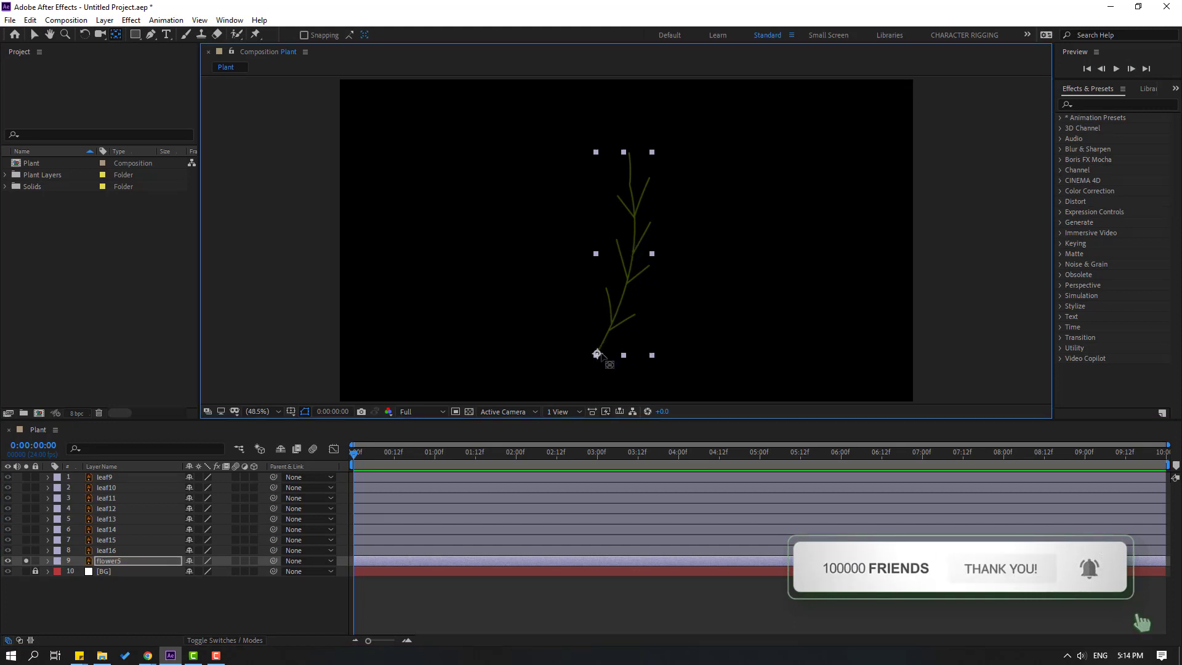
pyautogui.click(35, 34)
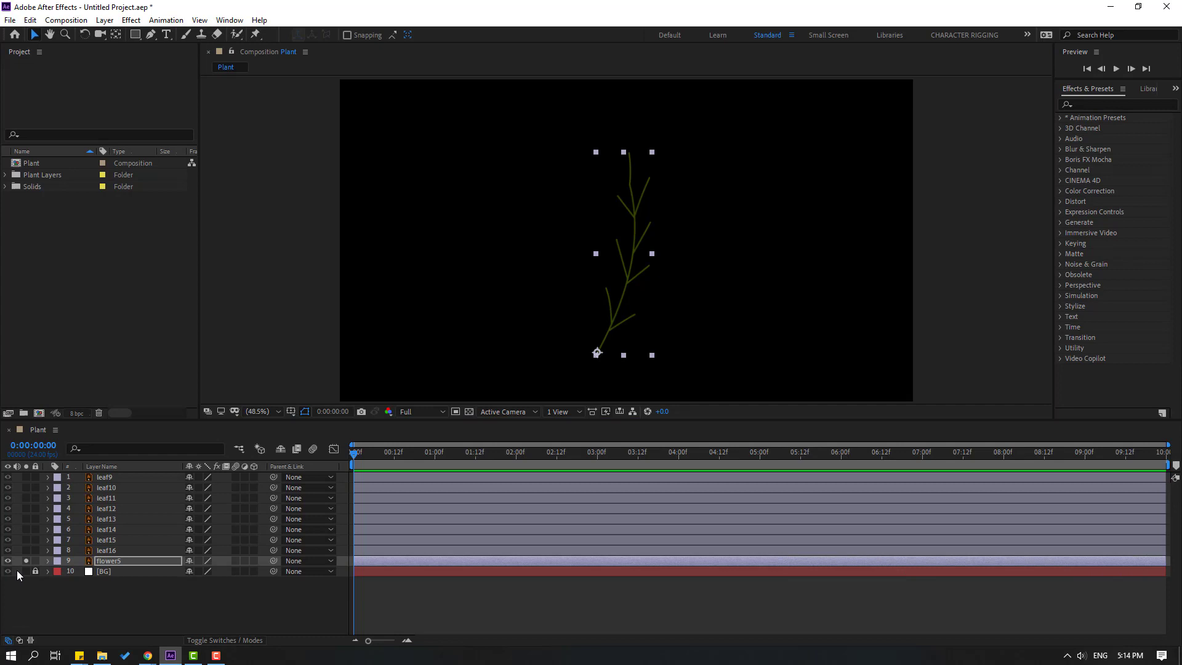
# - Solo leaf16 at 100% zoom and move the anchor points of leaf16 and leaf15 to their lower tips
pyautogui.click(25, 561)
pyautogui.click(101, 552)
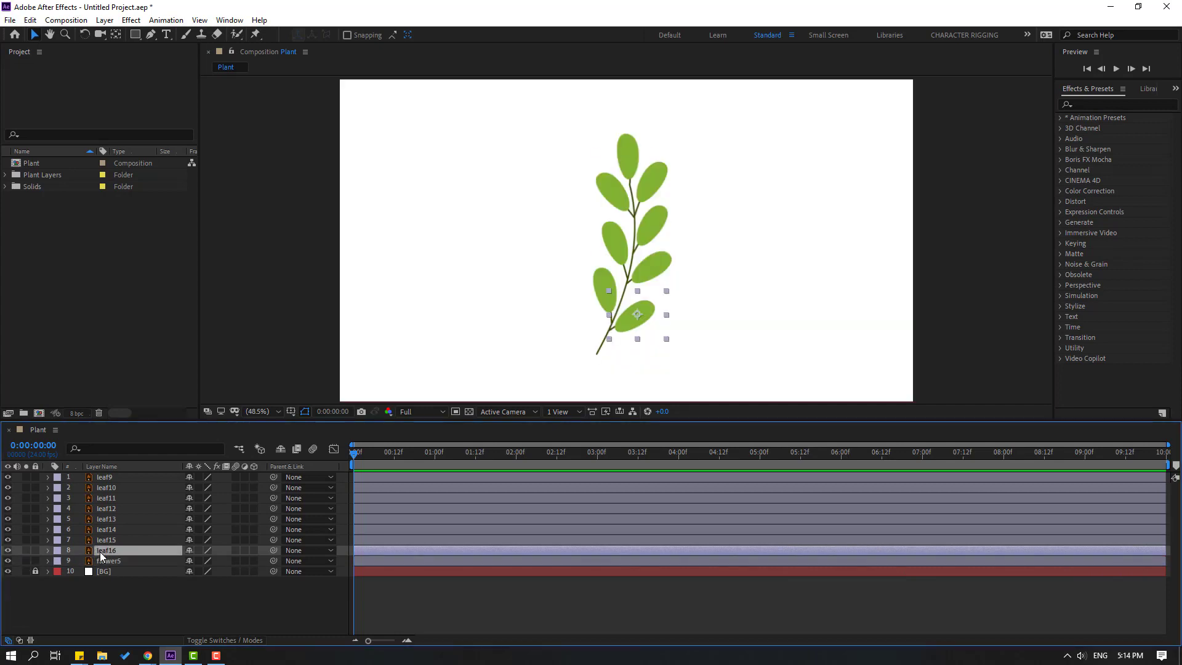
pyautogui.click(26, 550)
pyautogui.press('.')
pyautogui.press('.')
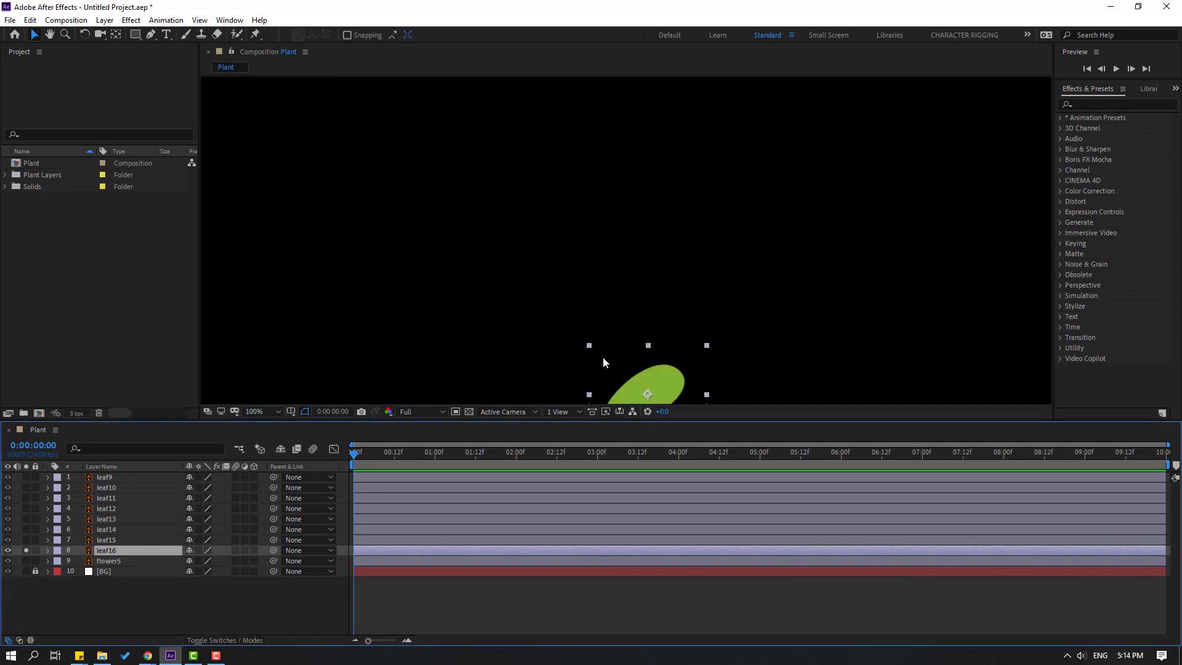
pyautogui.moveTo(603, 356); pyautogui.dragTo(569, 248)
pyautogui.click(115, 35)
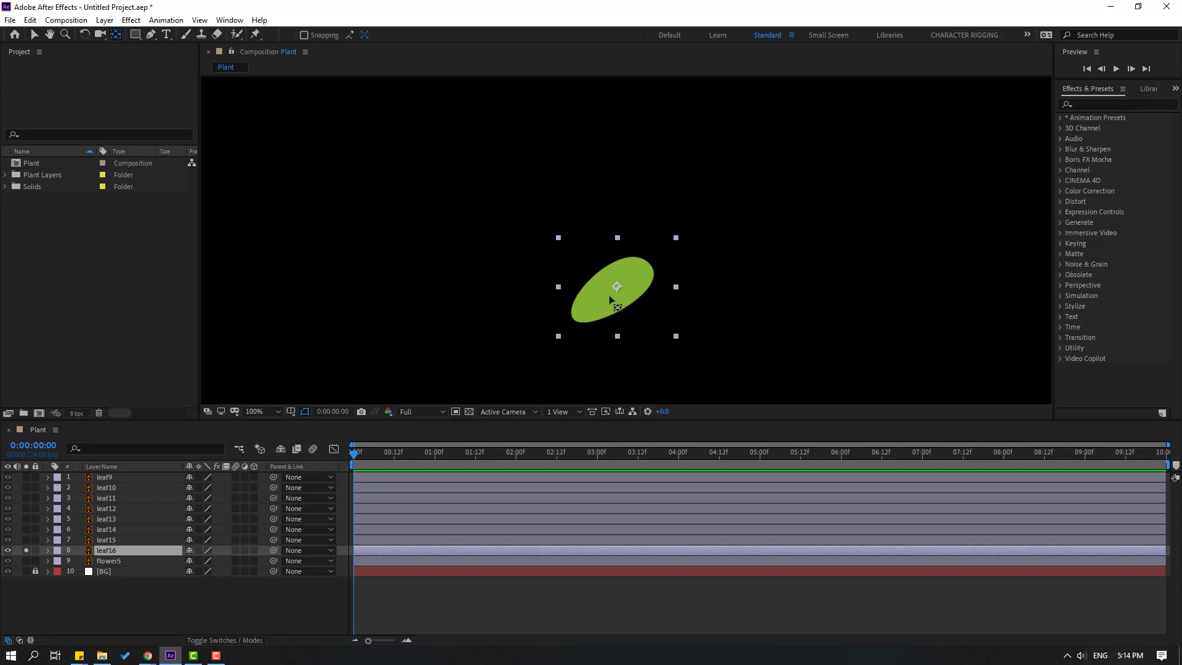
pyautogui.moveTo(617, 288); pyautogui.dragTo(576, 315)
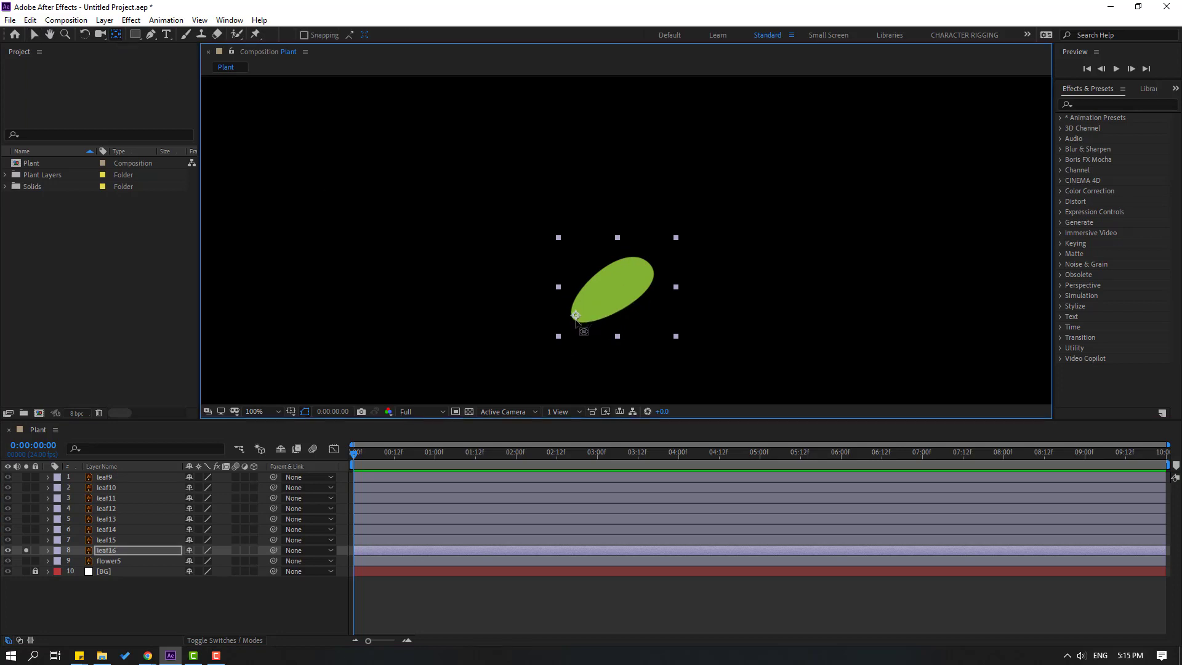
pyautogui.press('Return')
pyautogui.hotkey('ctrl', 'Up')
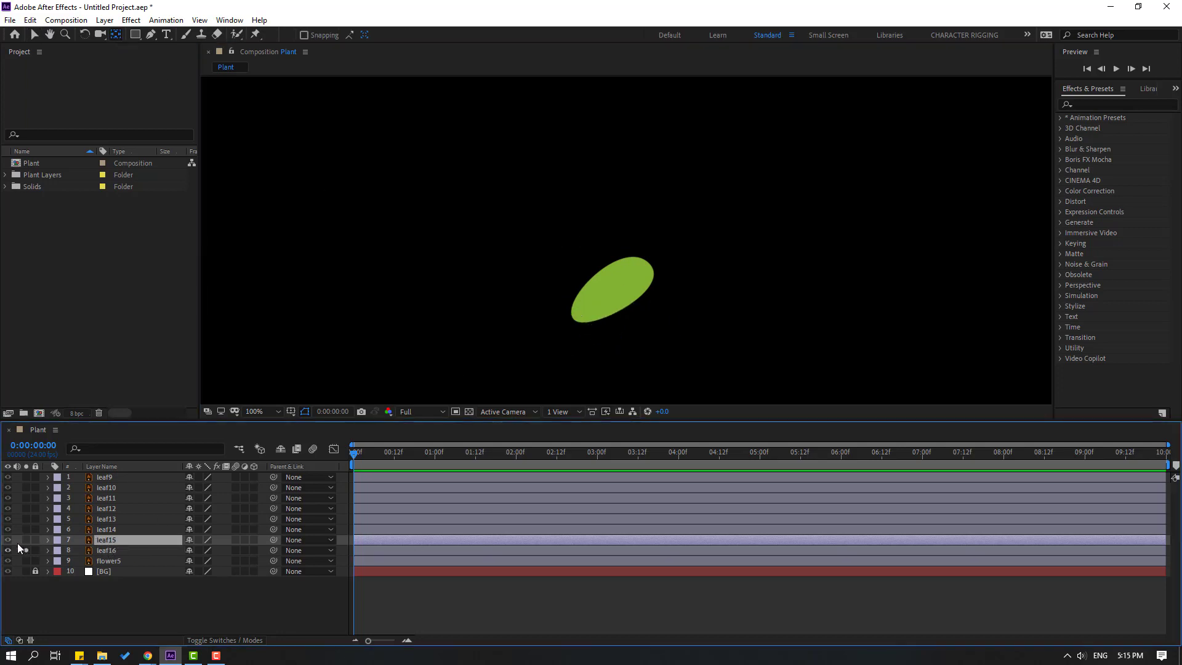
pyautogui.click(26, 540)
pyautogui.moveTo(662, 192); pyautogui.dragTo(633, 208)
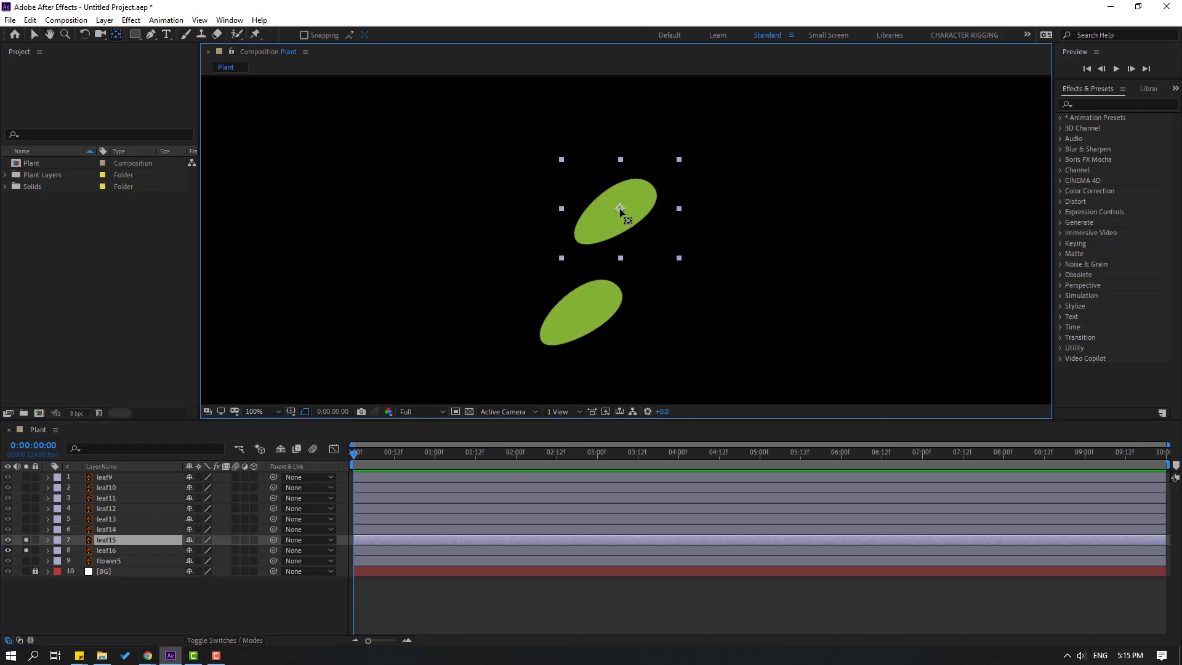
pyautogui.press('Return')
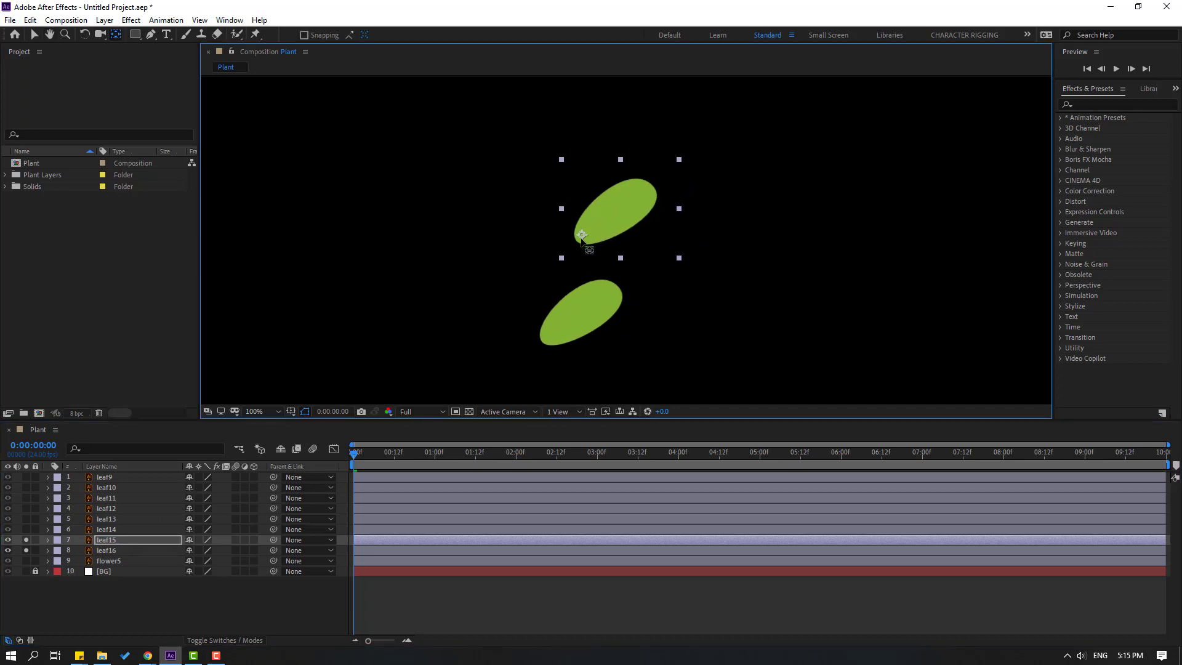
# - Solo leaf14, leaf13 and leaf12, placing leaf13's anchor point at its lower tip
pyautogui.click(102, 530)
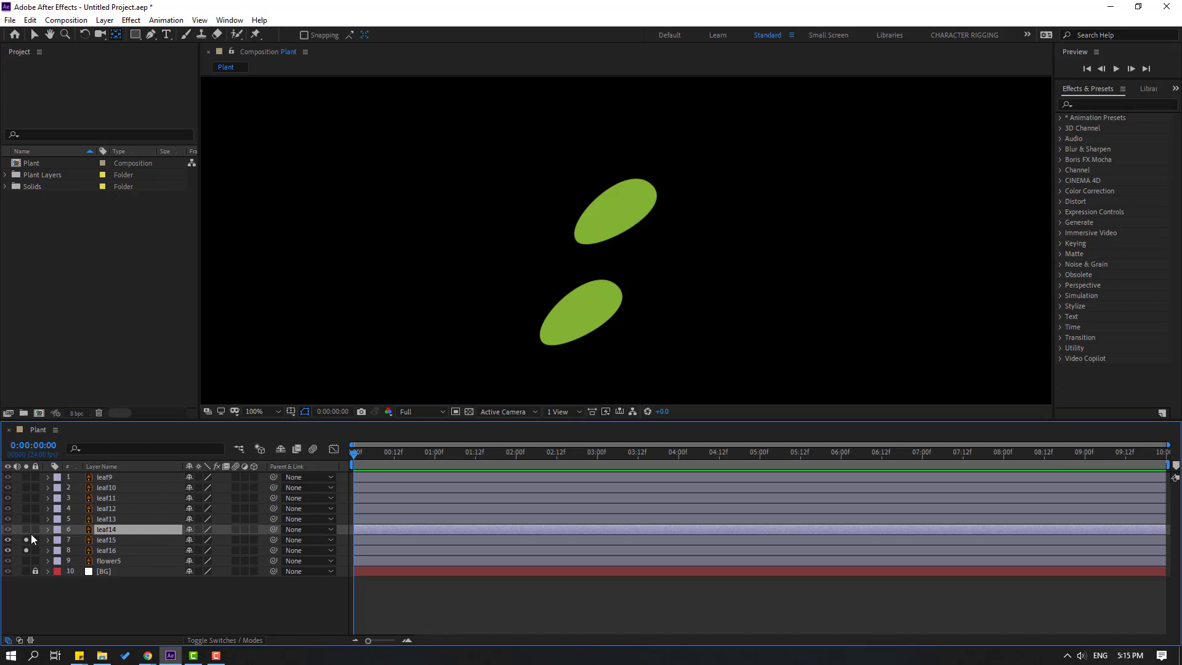
pyautogui.click(26, 529)
pyautogui.moveTo(619, 127); pyautogui.dragTo(577, 217)
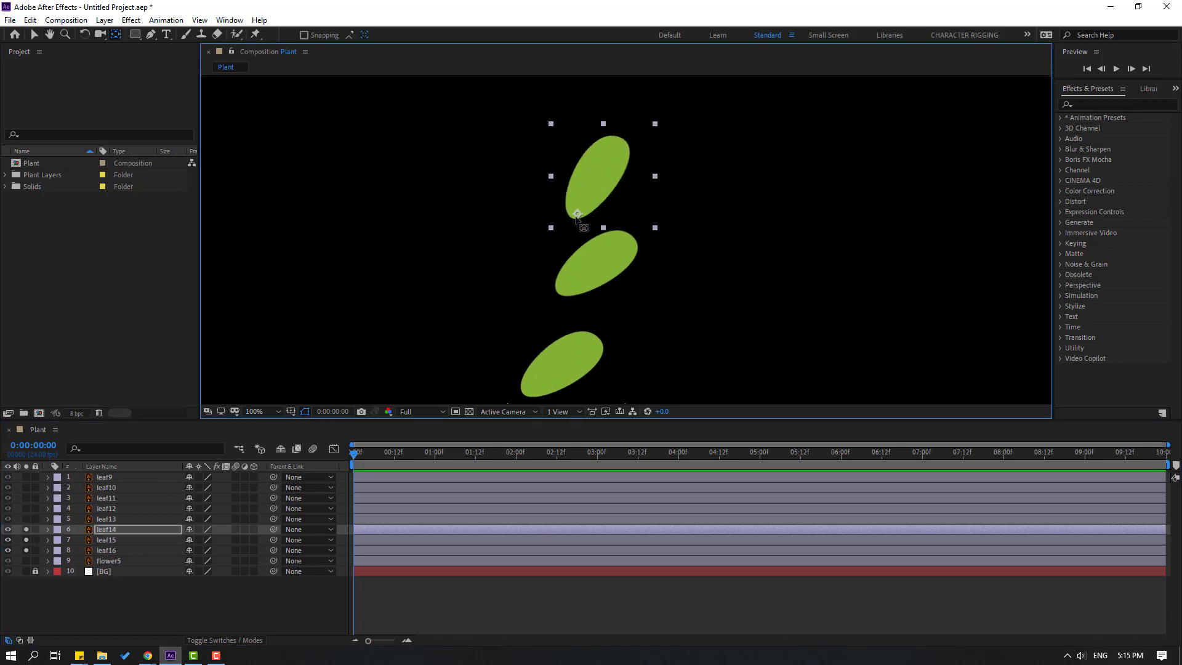
pyautogui.click(98, 519)
pyautogui.click(26, 519)
pyautogui.moveTo(689, 142); pyautogui.dragTo(672, 213)
pyautogui.moveTo(582, 156); pyautogui.dragTo(558, 195)
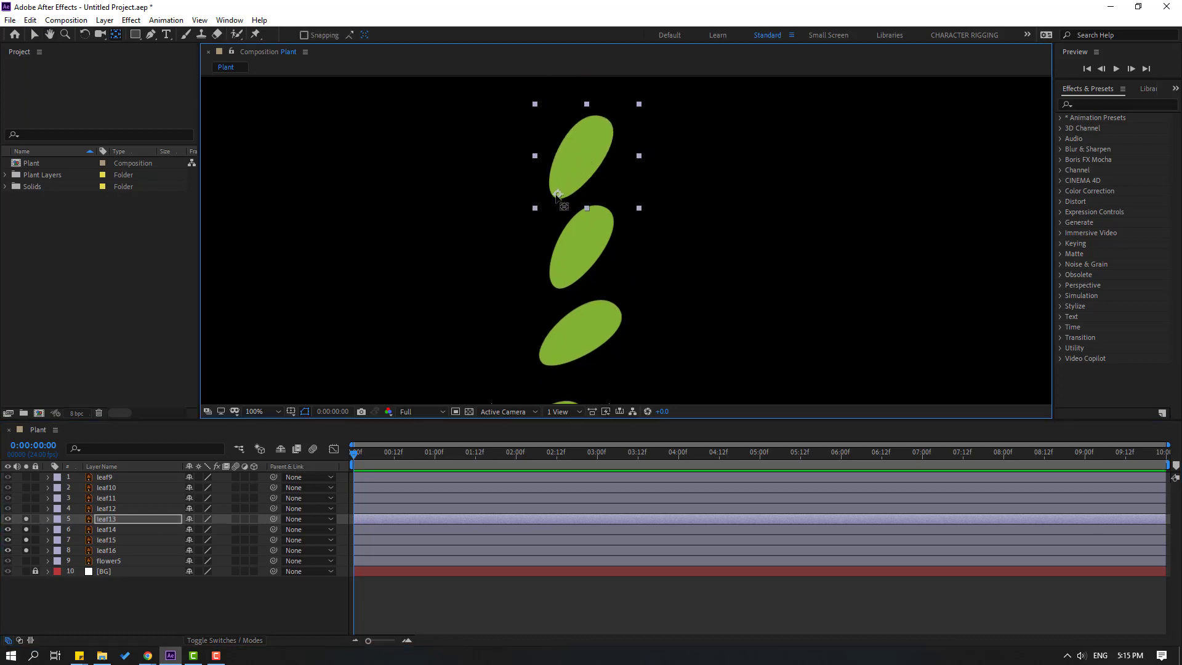
pyautogui.click(105, 508)
pyautogui.click(25, 508)
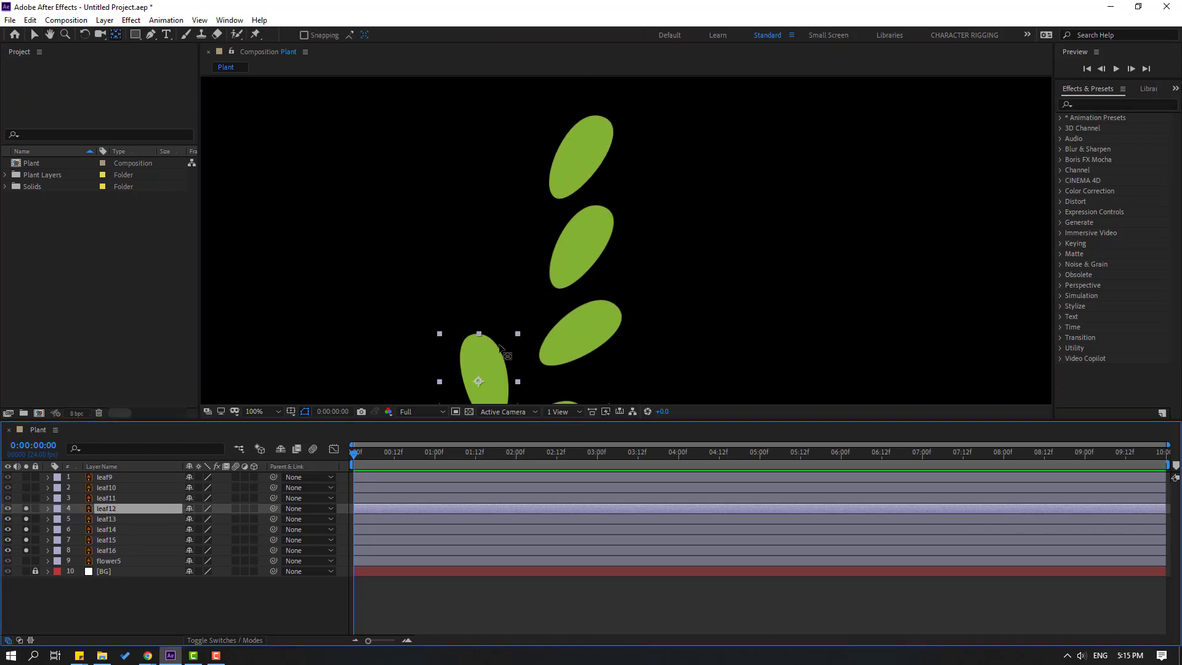
pyautogui.moveTo(484, 390); pyautogui.dragTo(483, 360)
# - Move the anchor points of leaf11, leaf10 and leaf9 to their bases, then unsolo the leaves
pyautogui.click(98, 499)
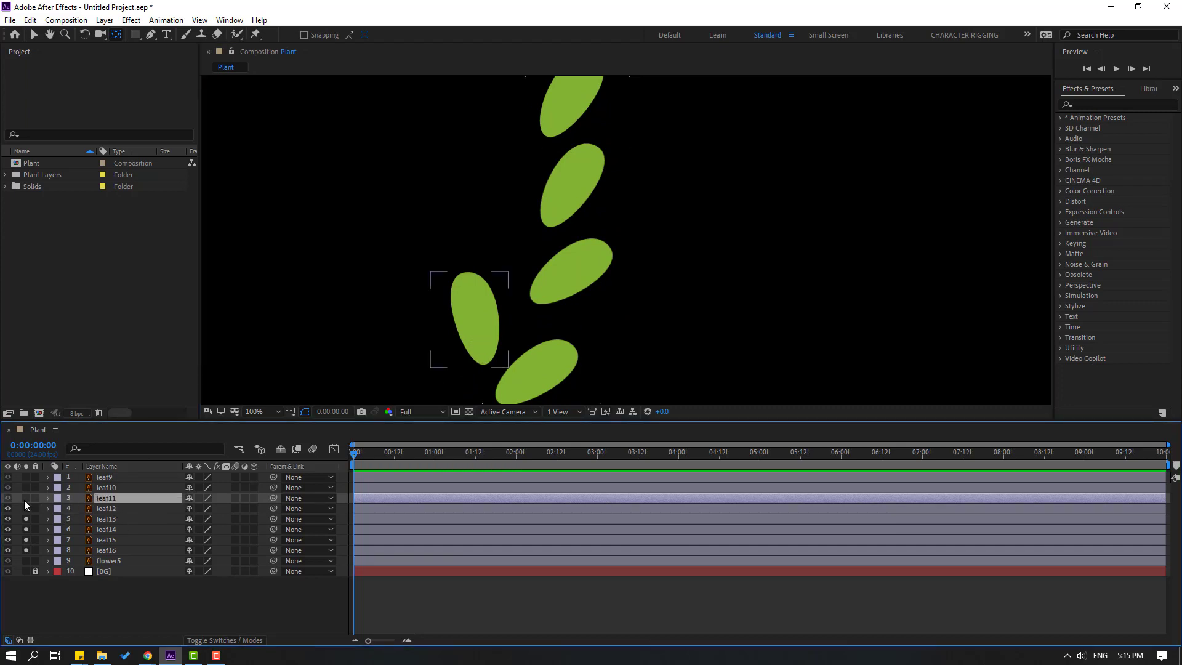
pyautogui.click(25, 498)
pyautogui.moveTo(482, 240); pyautogui.dragTo(500, 280)
pyautogui.click(106, 488)
pyautogui.click(26, 488)
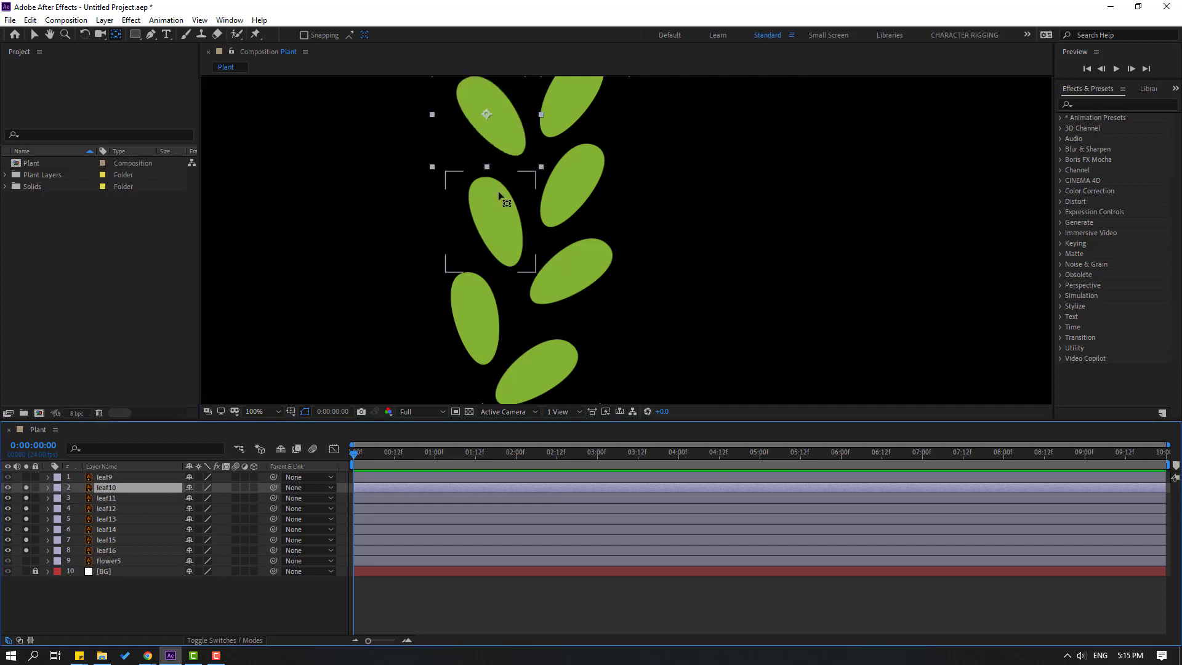
pyautogui.moveTo(501, 128); pyautogui.dragTo(518, 149)
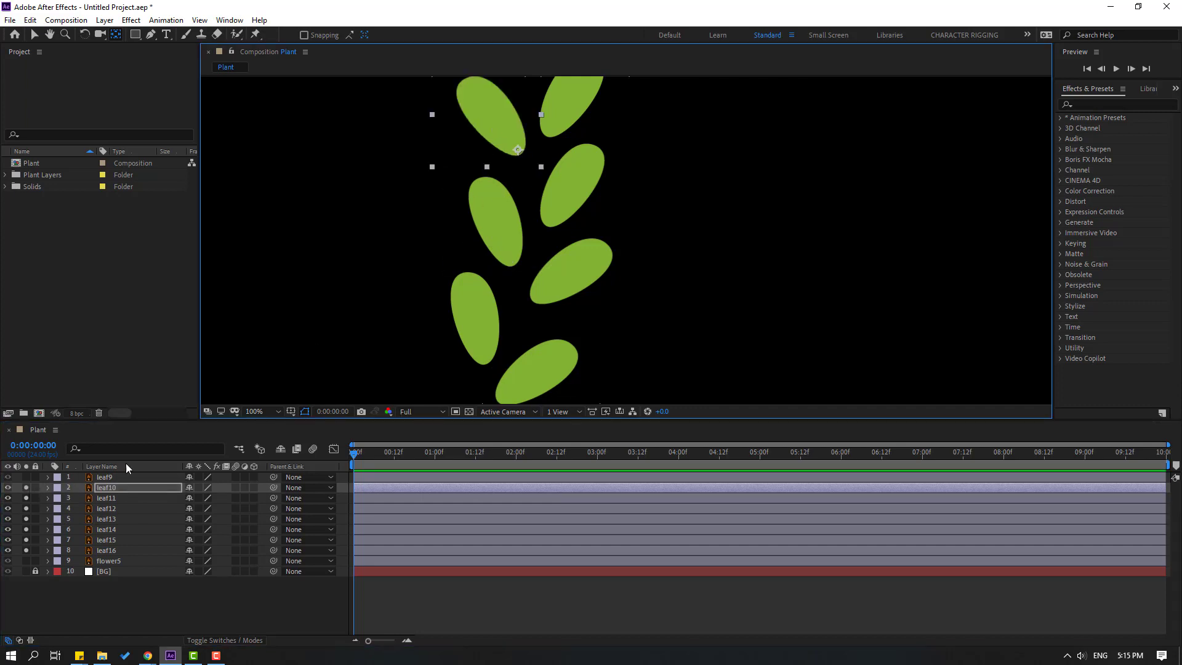
pyautogui.click(106, 479)
pyautogui.click(26, 477)
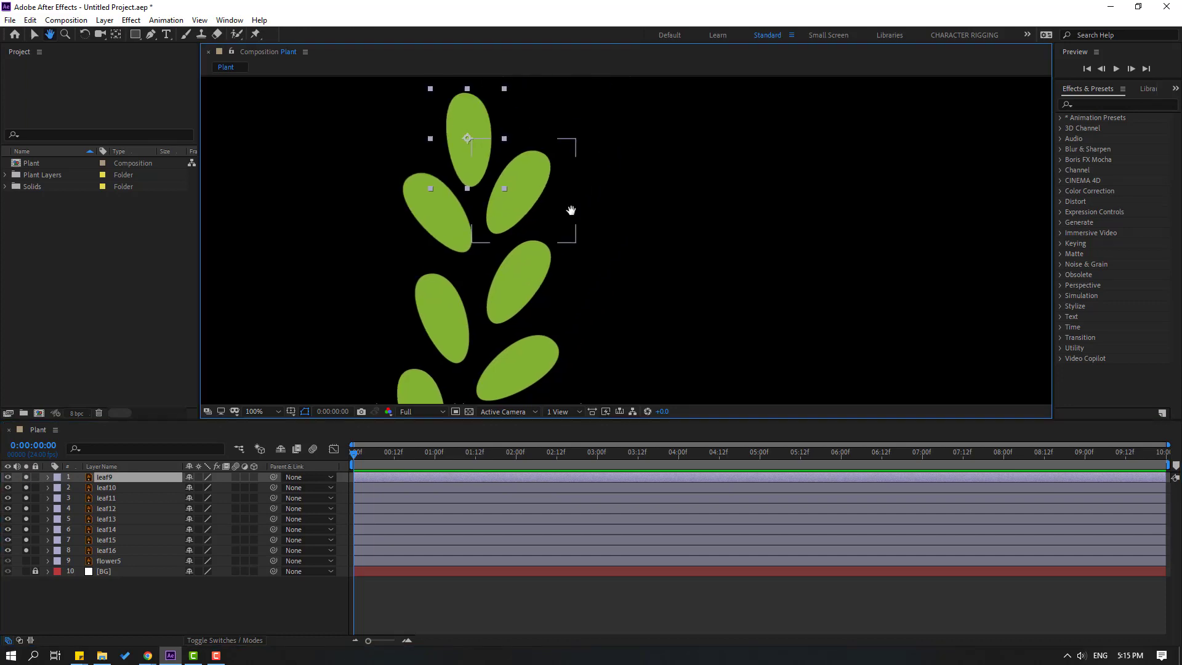
pyautogui.moveTo(471, 165); pyautogui.dragTo(472, 192)
pyautogui.click(34, 35)
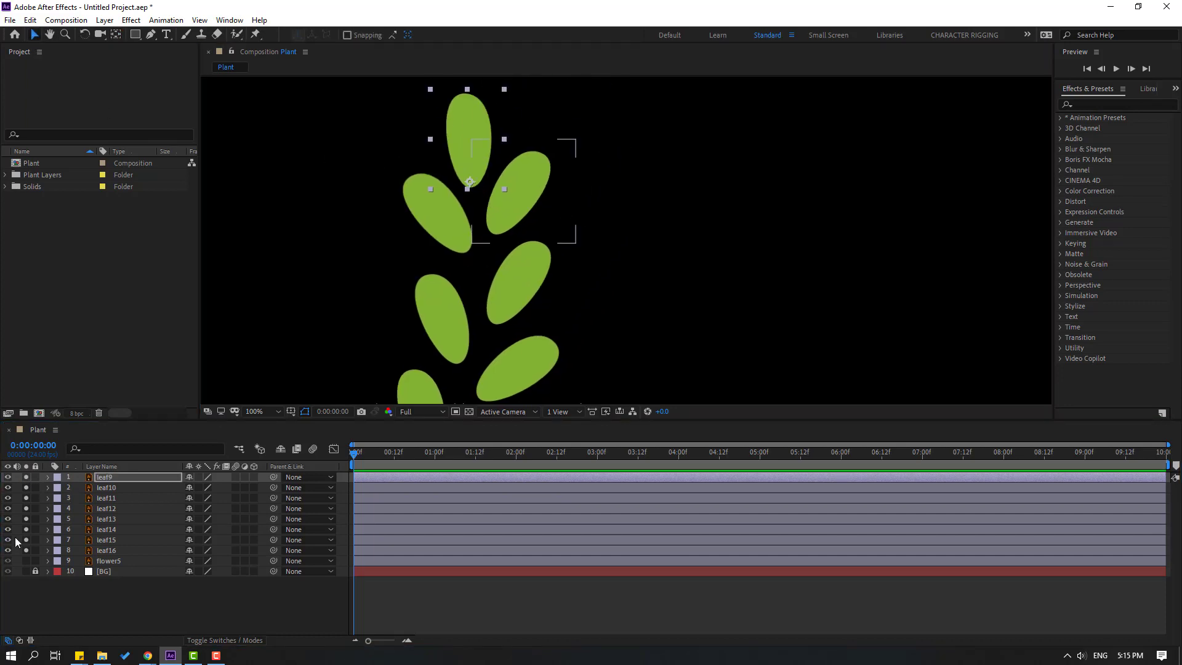
pyautogui.click(26, 477)
pyautogui.moveTo(27, 488); pyautogui.dragTo(27, 551)
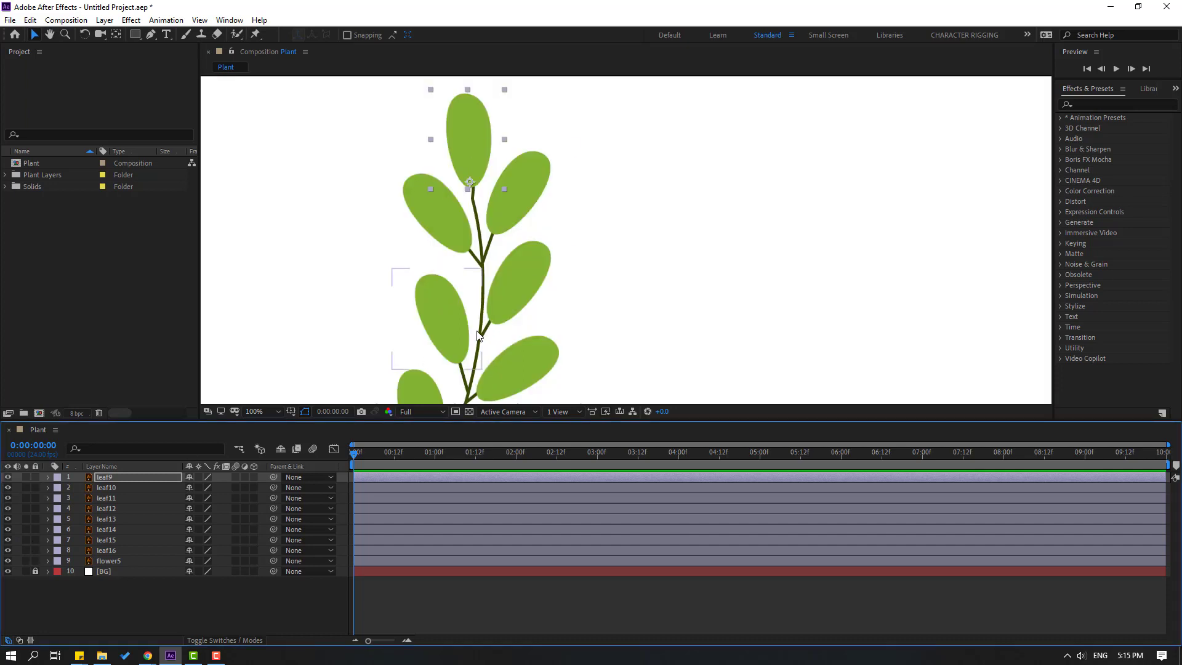
pyautogui.scroll(-2, 487, 345)
pyautogui.moveTo(429, 341); pyautogui.dragTo(436, 322)
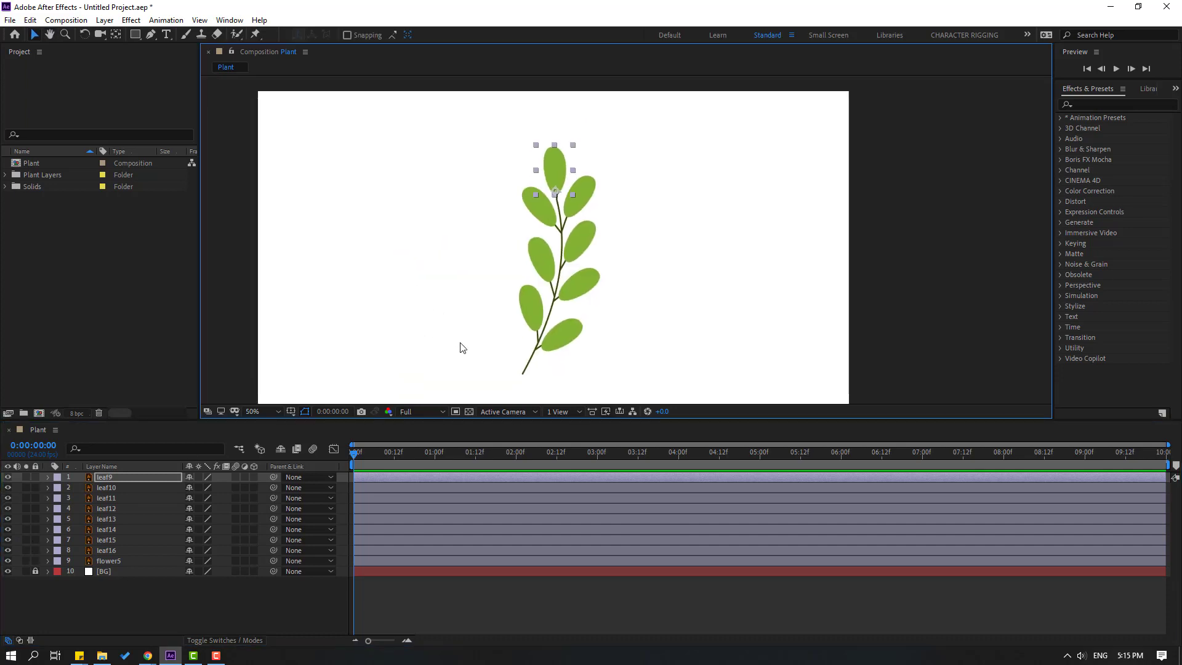
pyautogui.click(97, 608)
pyautogui.click(104, 550)
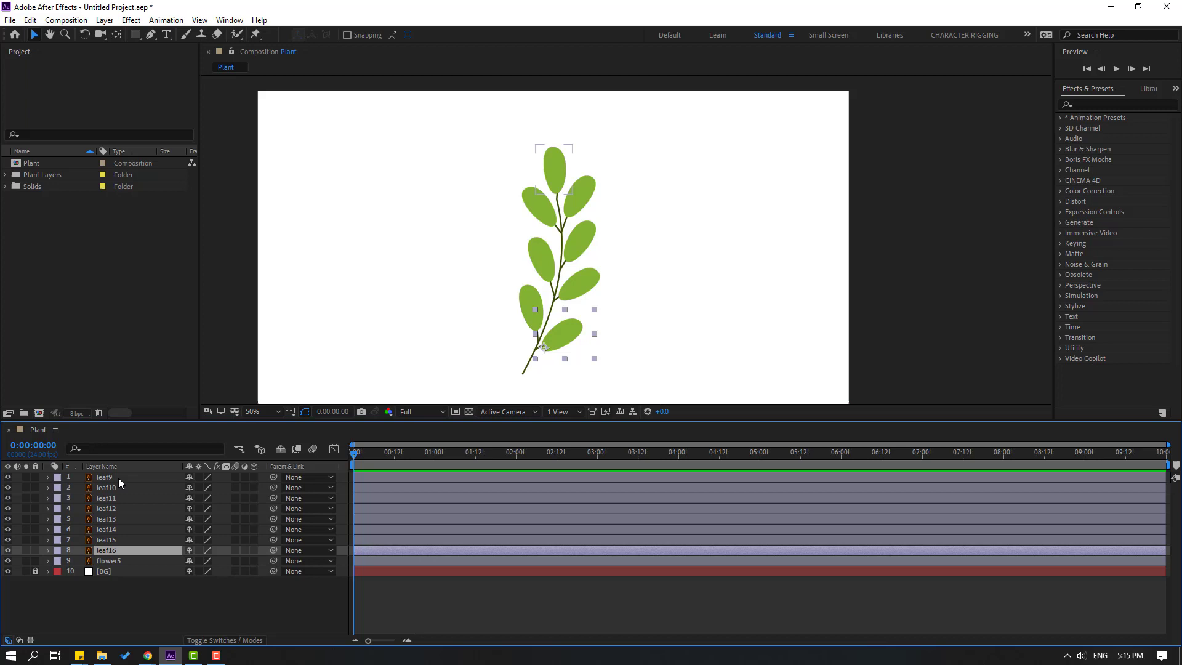
pyautogui.keyDown('shift'); pyautogui.click(119, 477); pyautogui.keyUp('shift')
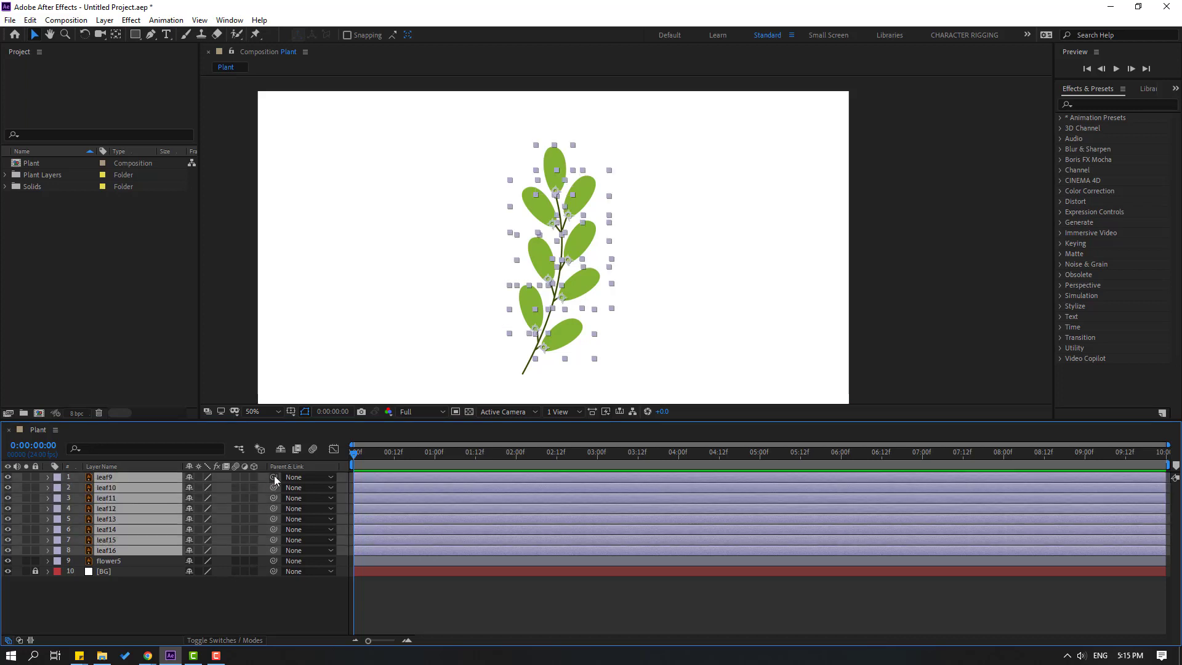
pyautogui.moveTo(273, 487); pyautogui.dragTo(112, 561)
pyautogui.click(116, 592)
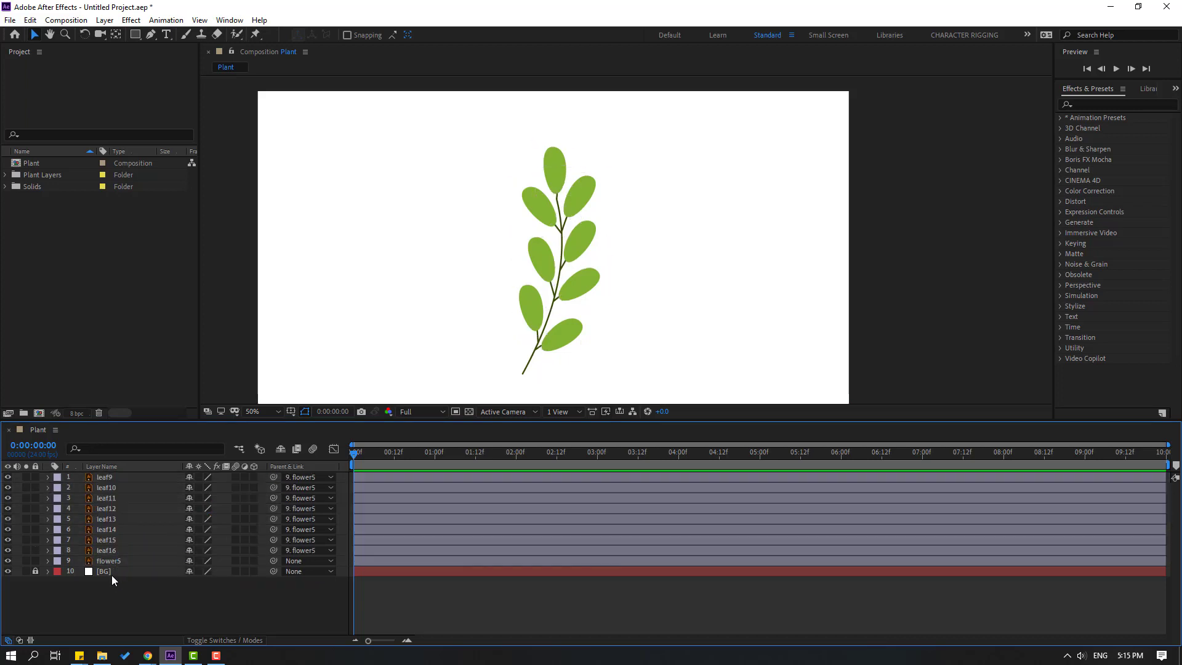
pyautogui.click(113, 561)
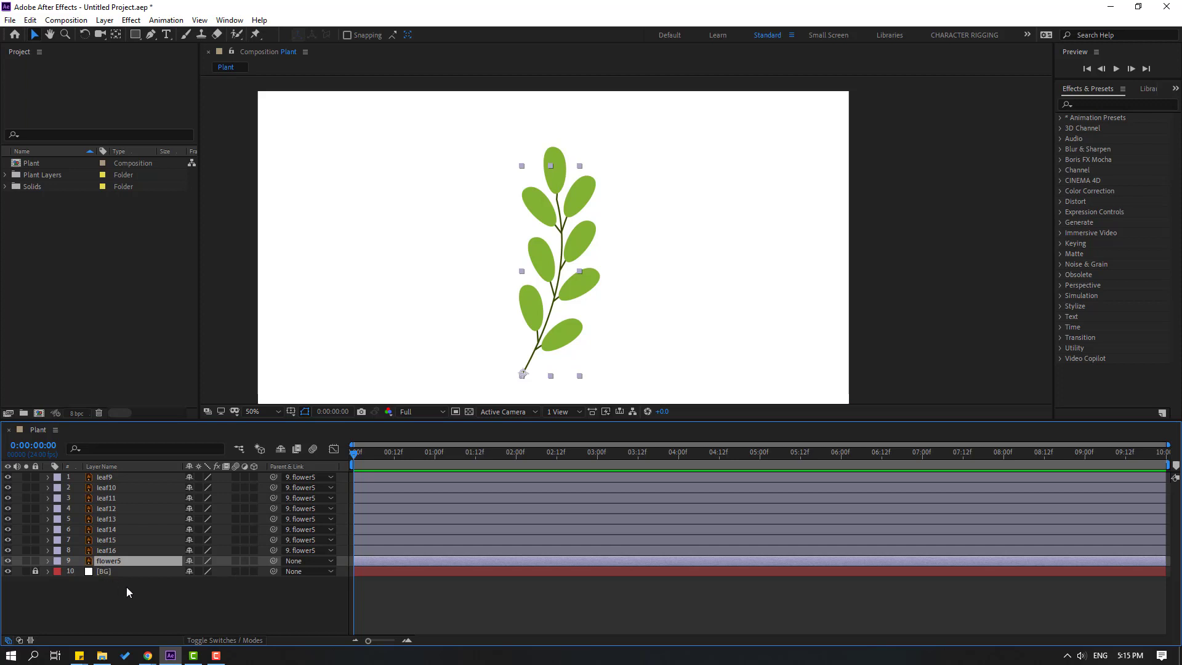
# - Add the expression wiggle(1,9) to flower5's Rotation
pyautogui.press('r')
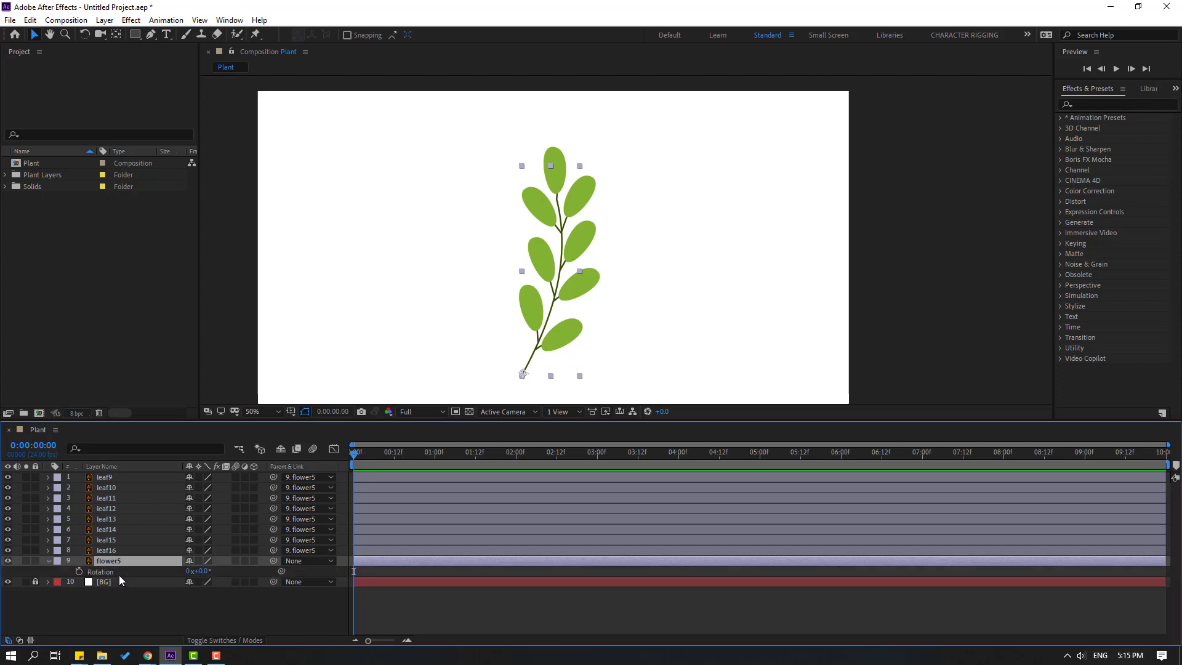
pyautogui.keyDown('alt'); pyautogui.click(78, 572); pyautogui.keyUp('alt')
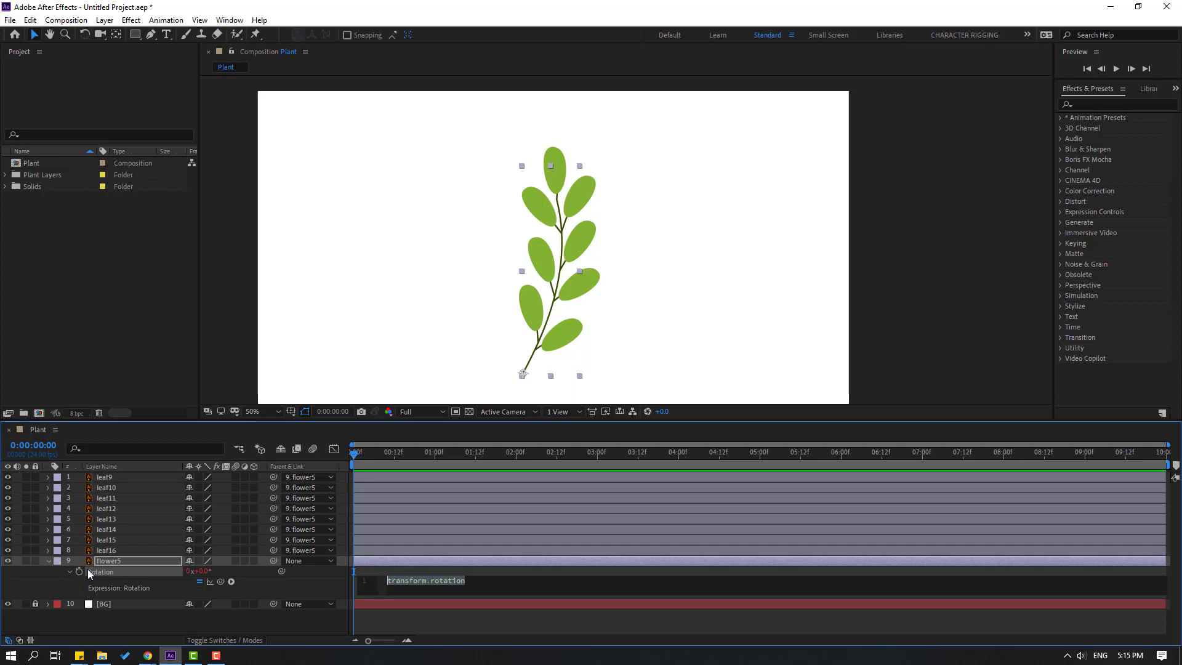
pyautogui.write('wiggle()')
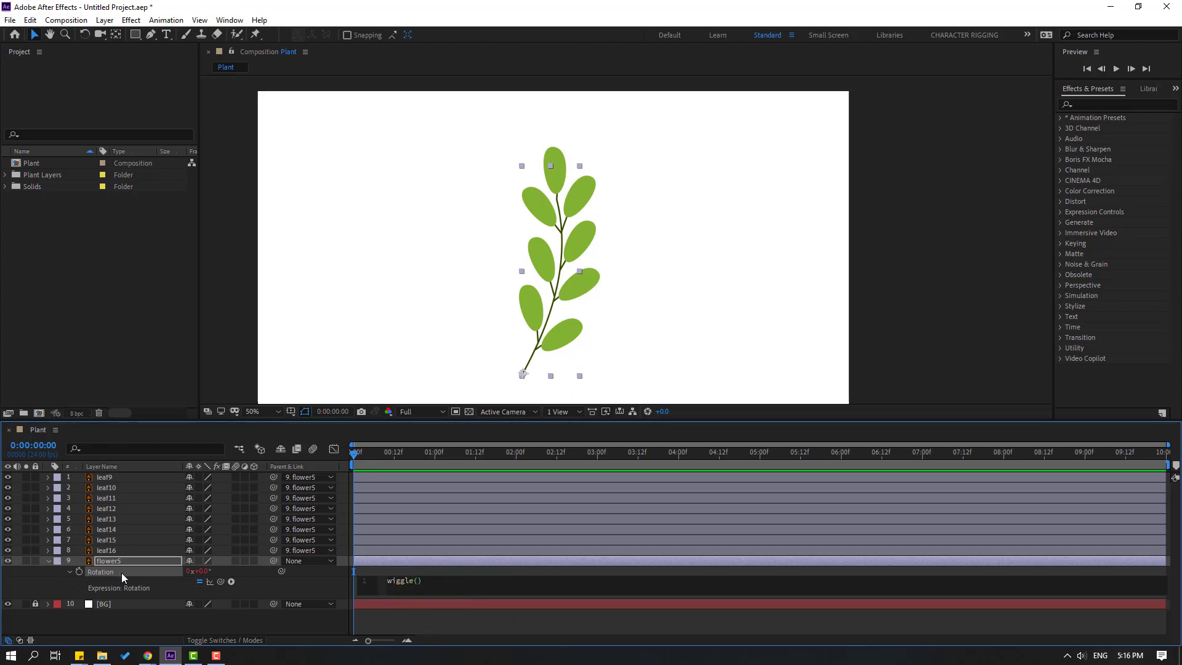
pyautogui.write('1,9')
pyautogui.click(558, 627)
# - Preview the swaying plant, then select flower5's wiggle(1,9) expression text for copying
pyautogui.press('space')
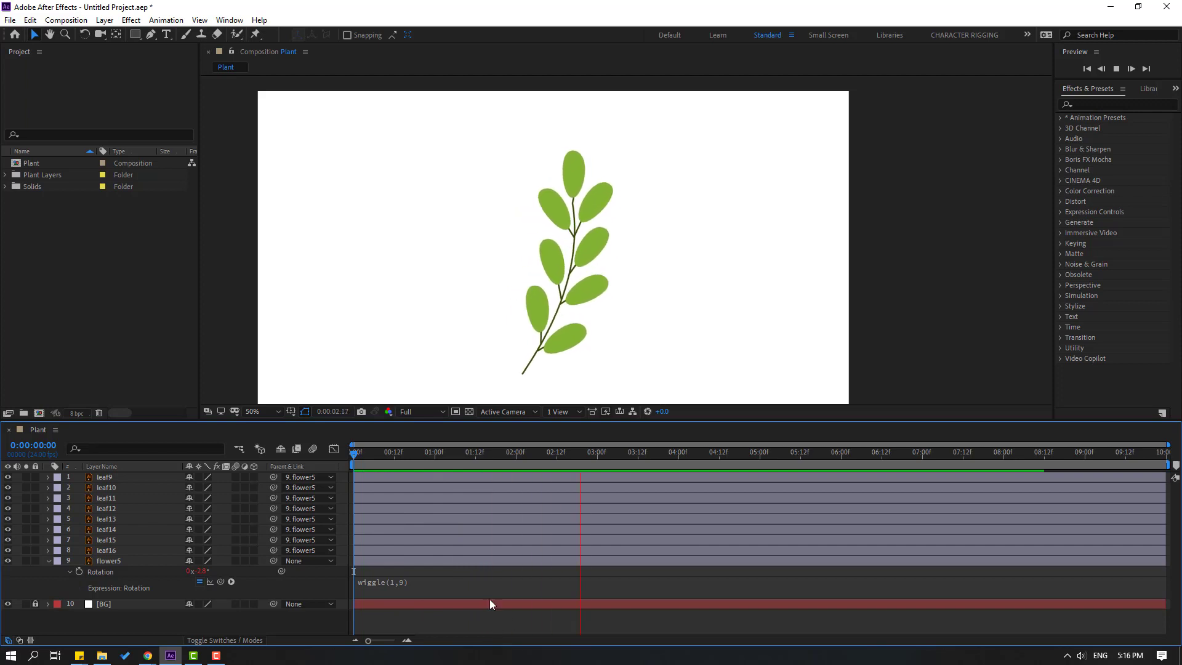
pyautogui.click(371, 455)
pyautogui.click(406, 581)
pyautogui.hotkey('ctrl', 'c')
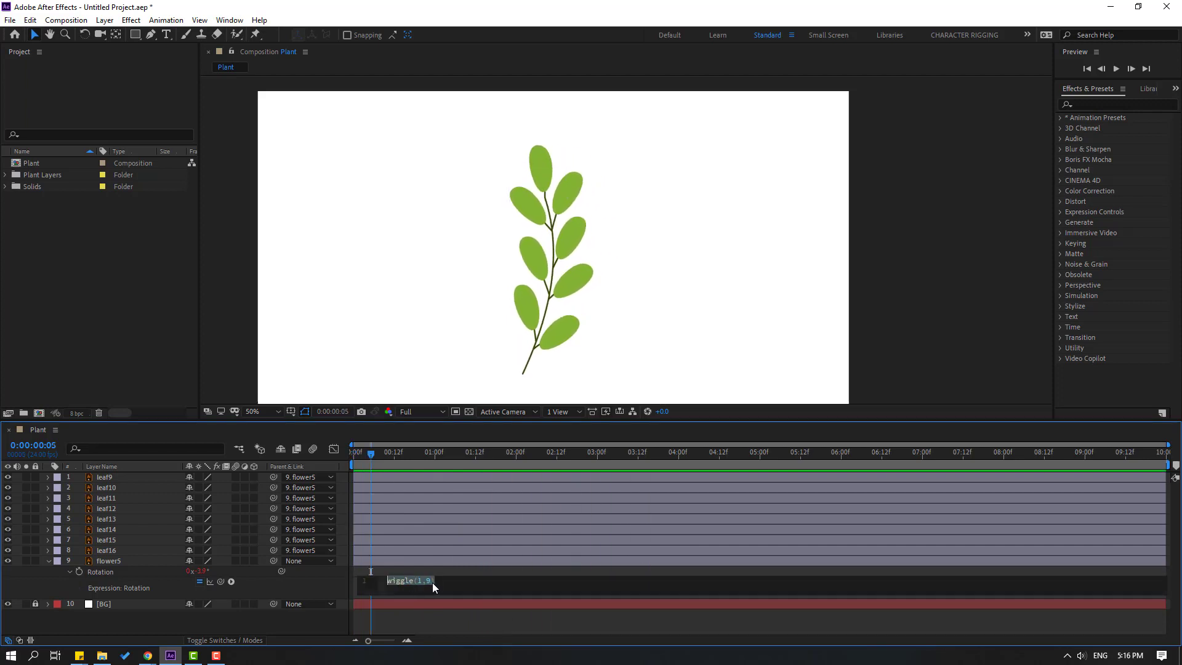
pyautogui.moveTo(432, 582); pyautogui.dragTo(381, 583)
# - Reveal Rotation on leaf9–leaf16 and give leaf9 the expression wiggle(1,9)
pyautogui.click(49, 561)
pyautogui.click(106, 550)
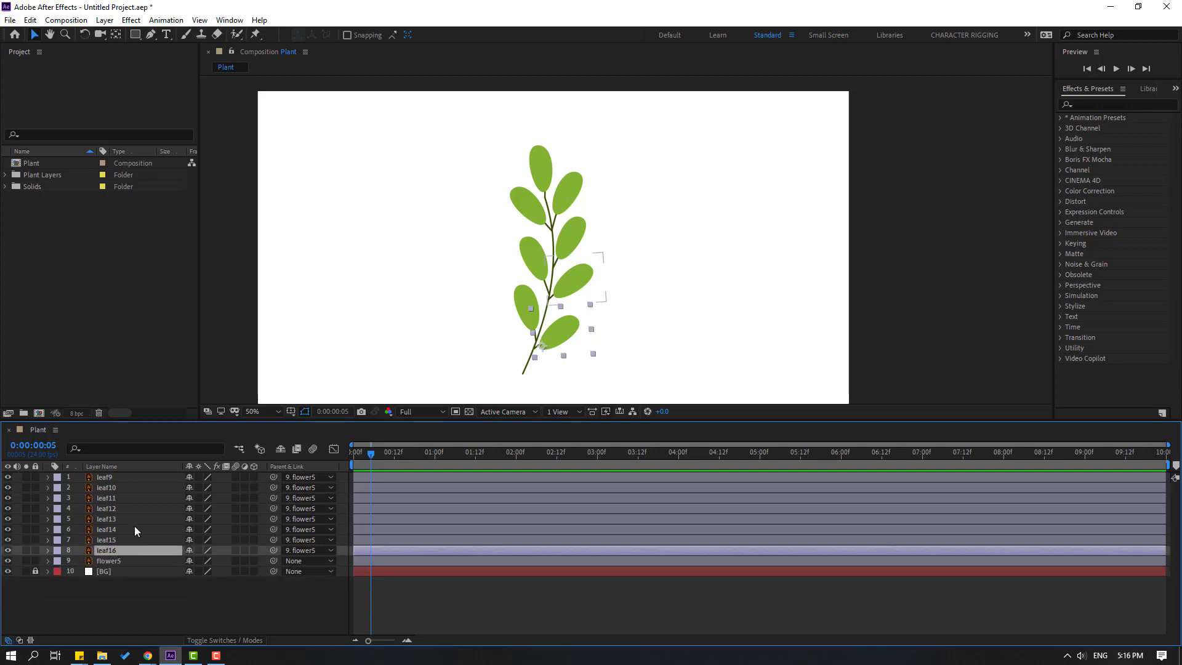
pyautogui.keyDown('shift'); pyautogui.click(115, 478); pyautogui.keyUp('shift')
pyautogui.press('r')
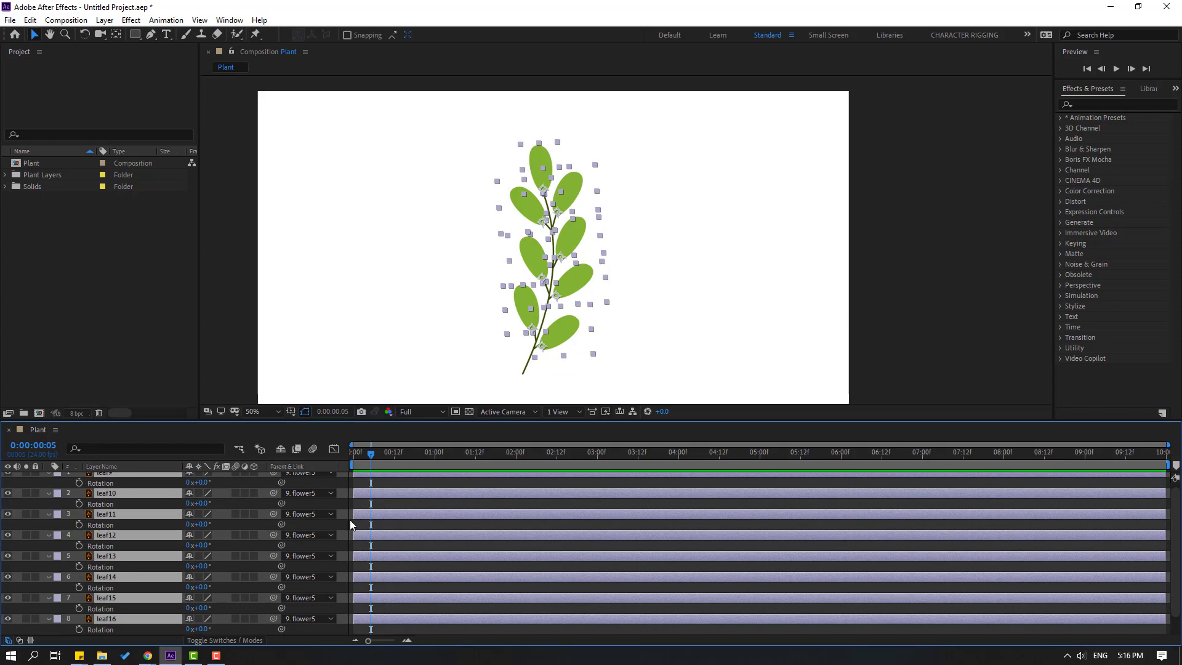
pyautogui.click(388, 502)
pyautogui.scroll(1, 383, 502)
pyautogui.press('Home')
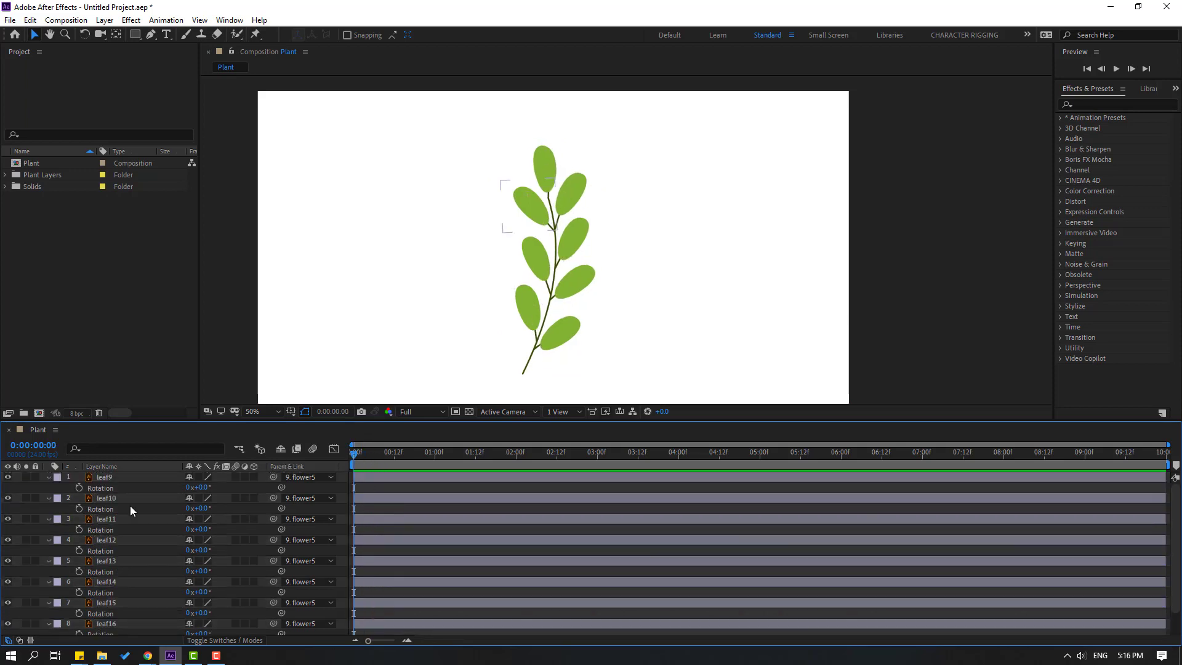
pyautogui.keyDown('alt'); pyautogui.click(78, 488); pyautogui.keyUp('alt')
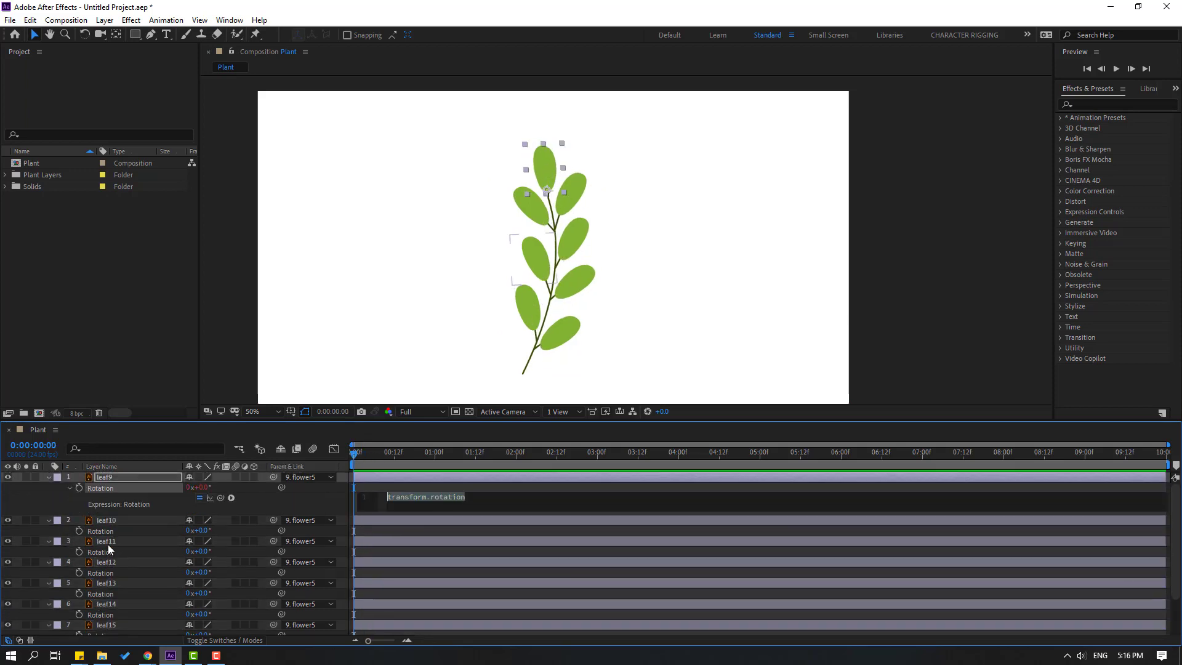
pyautogui.write('wiggle(1,9)')
pyautogui.click(381, 484)
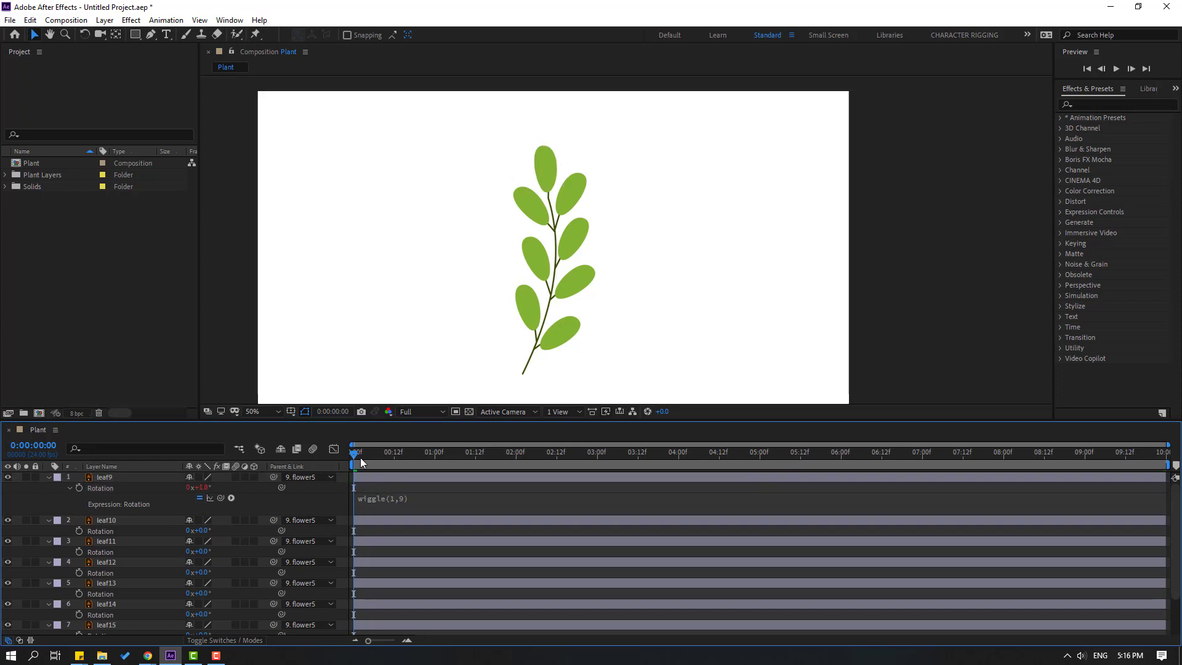
pyautogui.click(382, 460)
pyautogui.moveTo(382, 461); pyautogui.dragTo(354, 463)
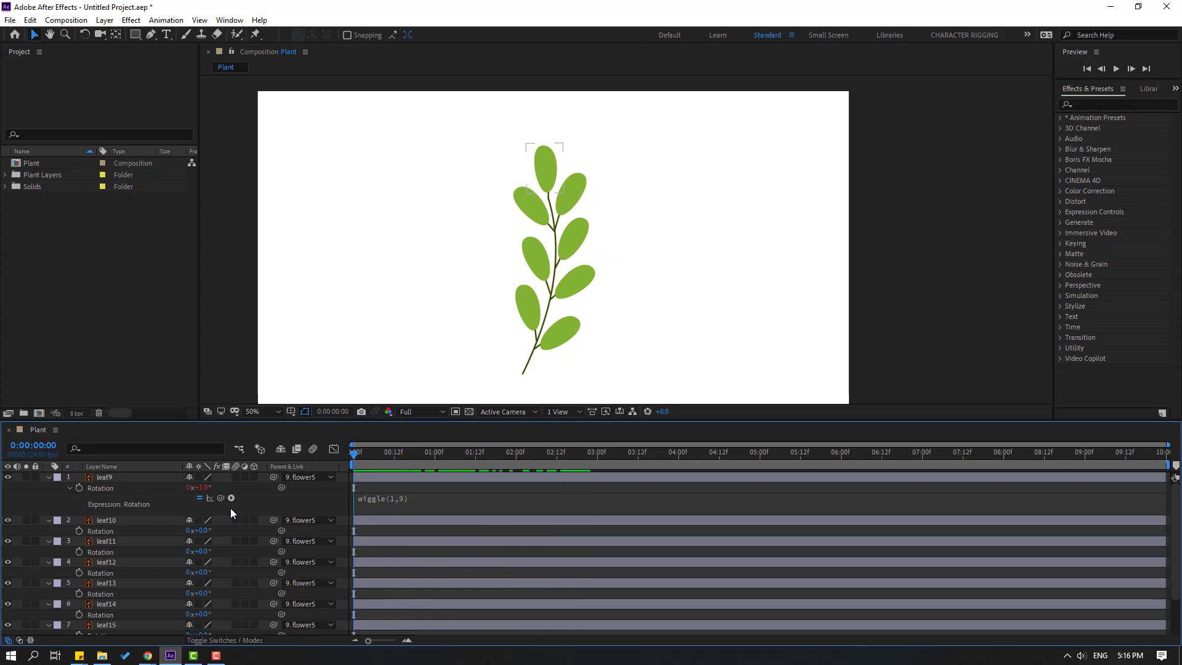
# - Paste wiggle(1,9) into the Rotation expressions of leaf10 and leaf11
pyautogui.keyDown('alt'); pyautogui.click(78, 530); pyautogui.keyUp('alt')
pyautogui.hotkey('ctrl', 'v')
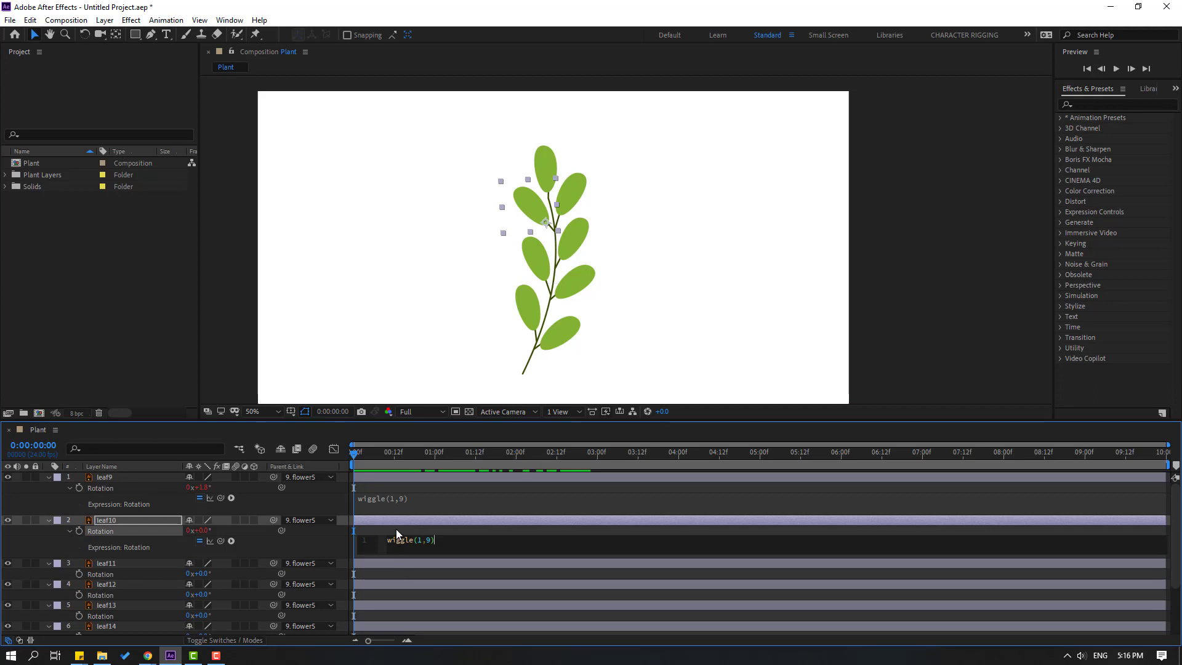
pyautogui.click(396, 529)
pyautogui.moveTo(361, 459); pyautogui.dragTo(238, 485)
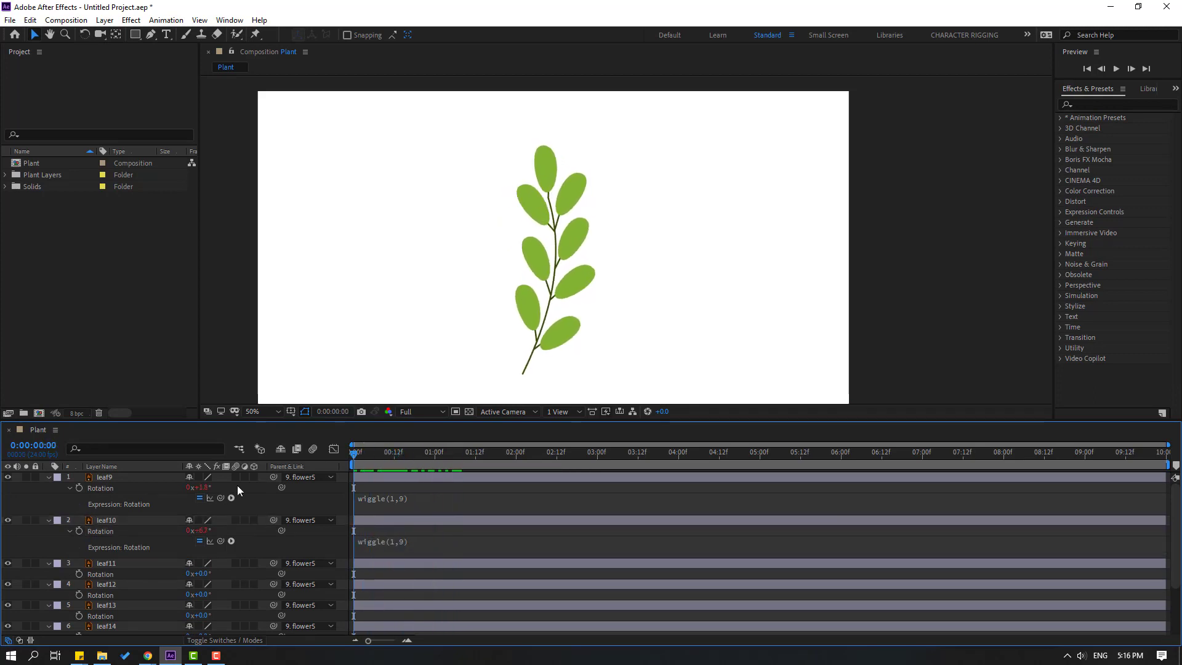
pyautogui.click(113, 565)
pyautogui.scroll(-1, 132, 577)
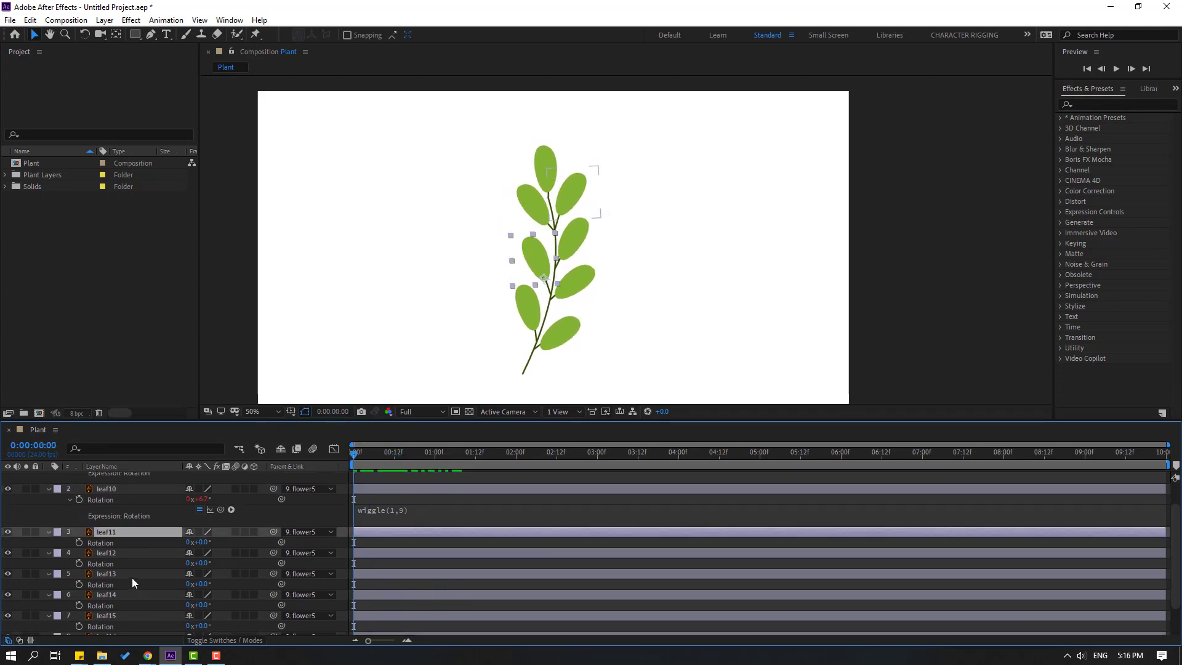
pyautogui.keyDown('alt'); pyautogui.click(79, 543); pyautogui.keyUp('alt')
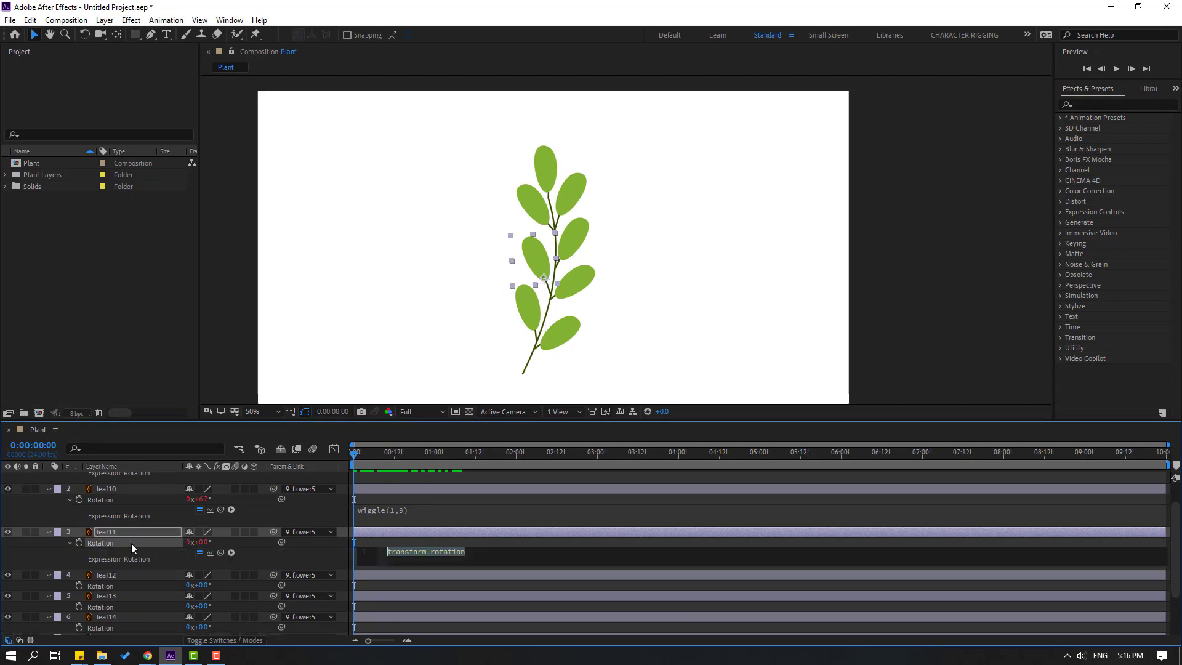
pyautogui.hotkey('ctrl', 'v')
pyautogui.click(275, 555)
pyautogui.scroll(-1, 137, 563)
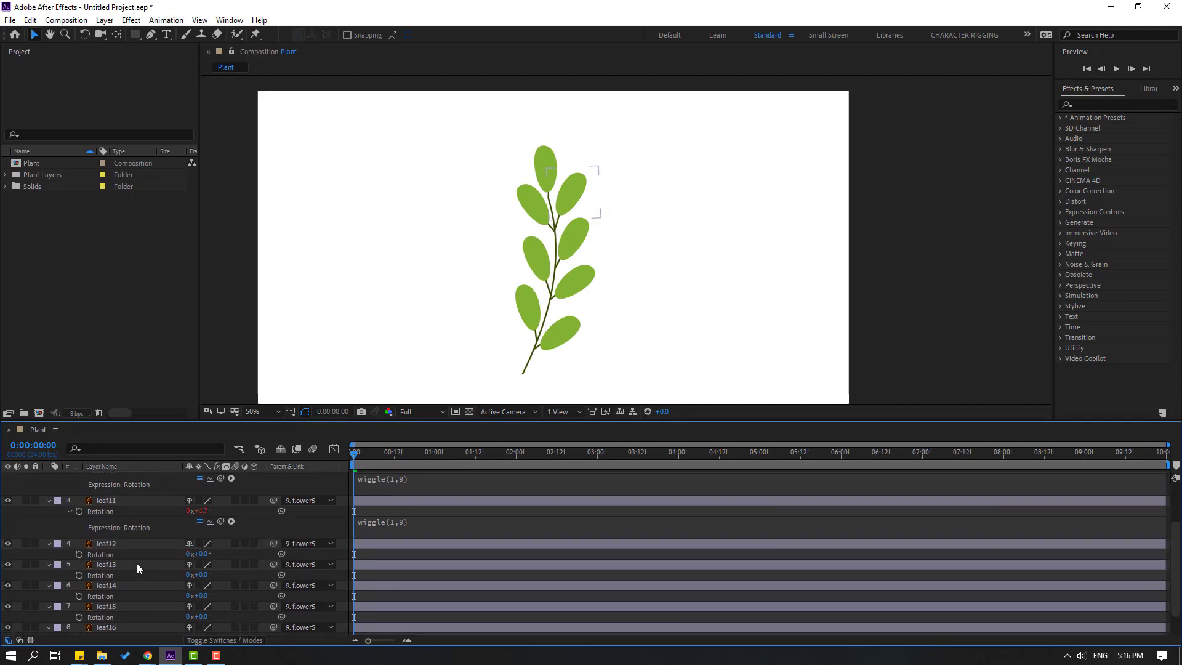
# - Add the wiggle(1,9) Rotation expression to leaf12, leaf13 and leaf14
pyautogui.keyDown('alt'); pyautogui.click(77, 556); pyautogui.keyUp('alt')
pyautogui.hotkey('ctrl', 'v')
pyautogui.click(374, 555)
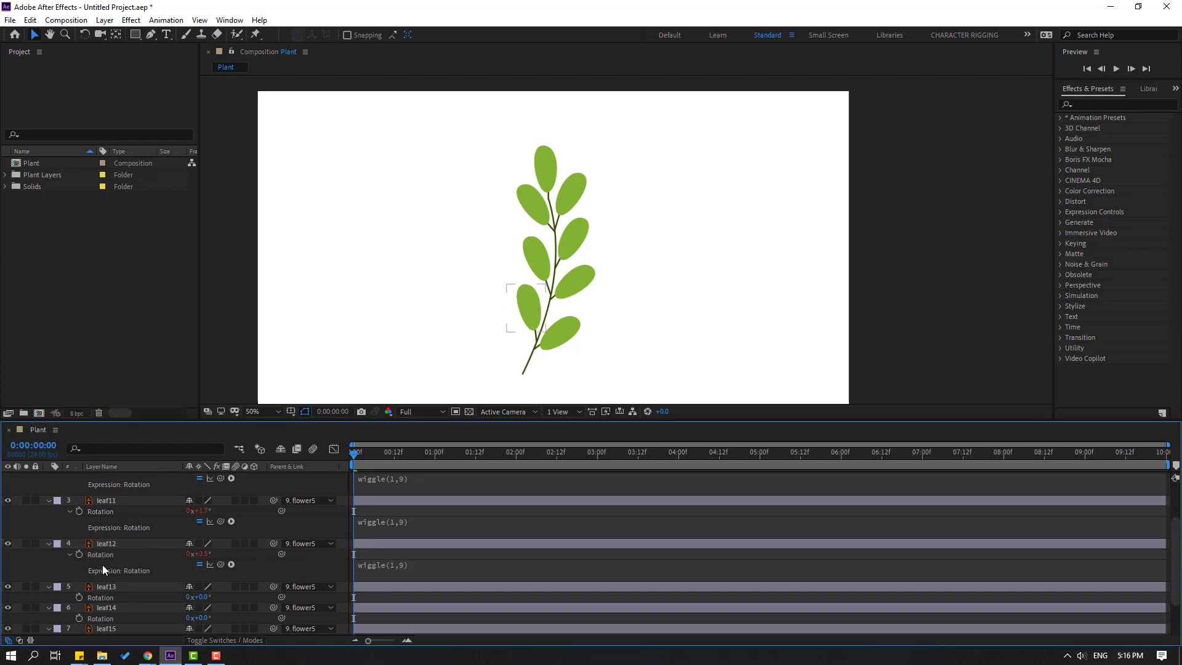
pyautogui.scroll(-2, 105, 572)
pyautogui.keyDown('alt'); pyautogui.click(79, 546); pyautogui.keyUp('alt')
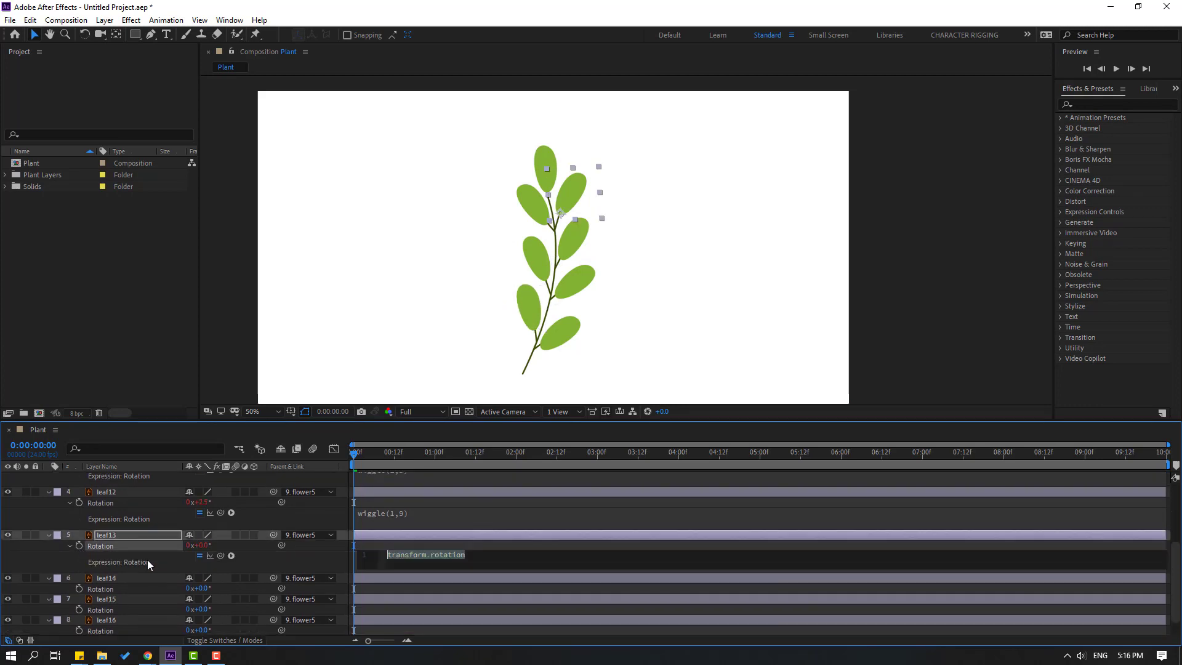
pyautogui.click(404, 547)
pyautogui.keyDown('alt'); pyautogui.click(79, 589); pyautogui.keyUp('alt')
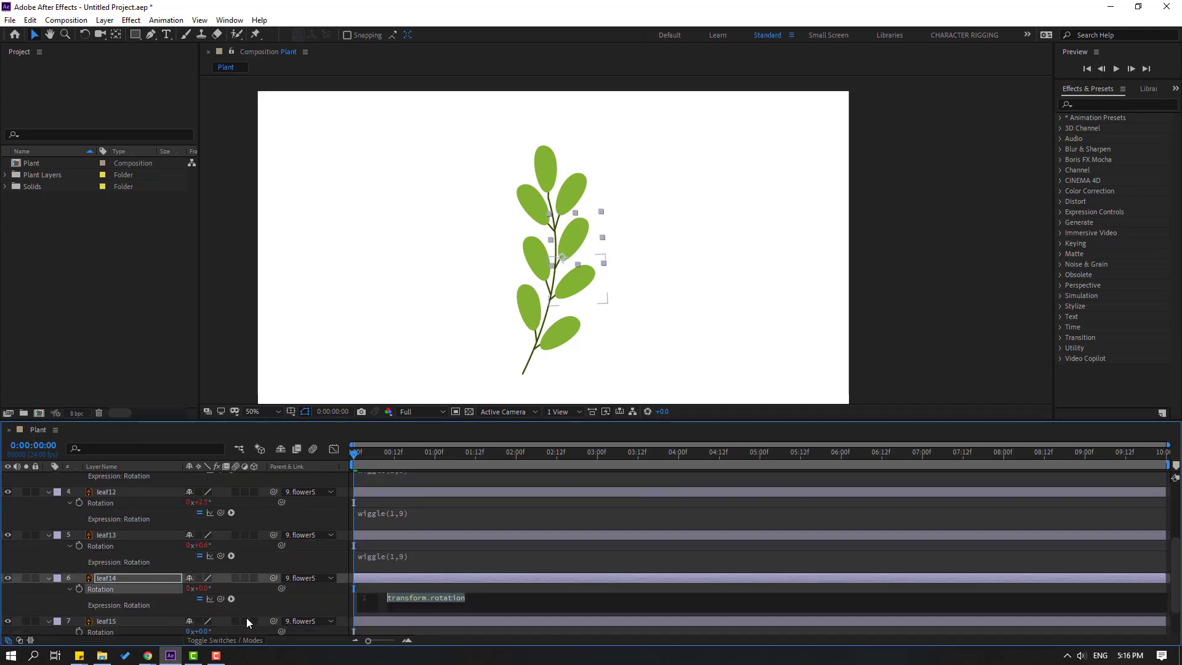
pyautogui.write('wiggle(1,9)')
pyautogui.click(391, 586)
pyautogui.scroll(-1, 235, 593)
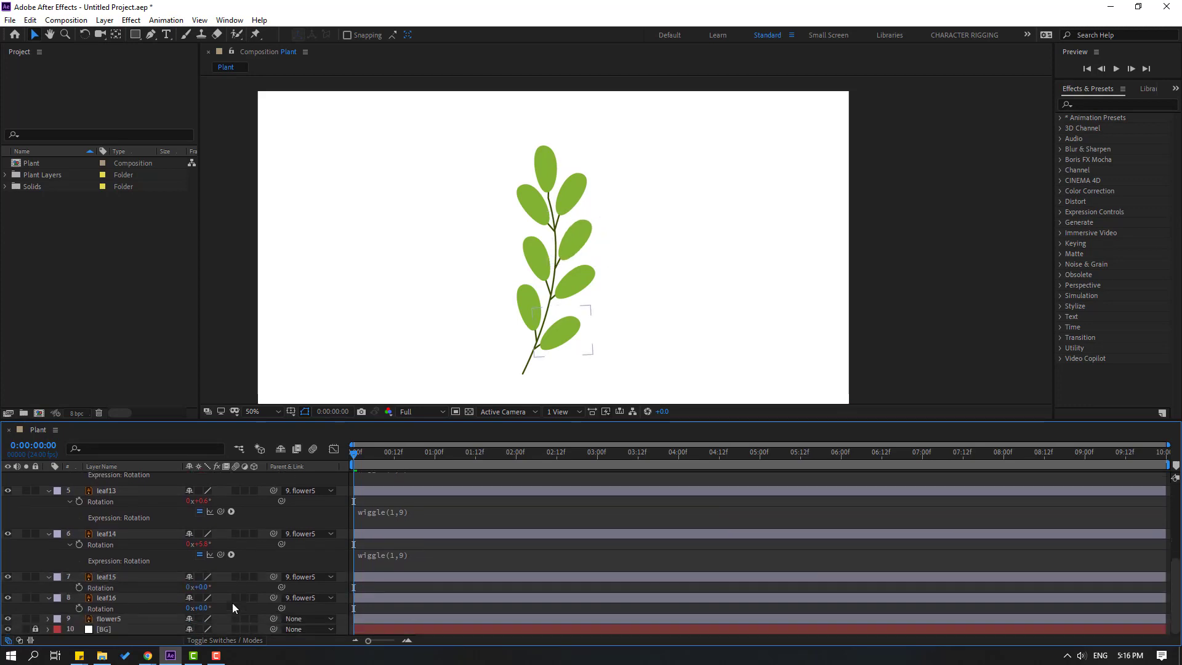
# - Paste wiggle(1,9) into the Rotation of leaf15 and leaf16, then select all layers
pyautogui.keyDown('alt'); pyautogui.click(80, 588); pyautogui.keyUp('alt')
pyautogui.write('wiggle(1,9)')
pyautogui.click(364, 590)
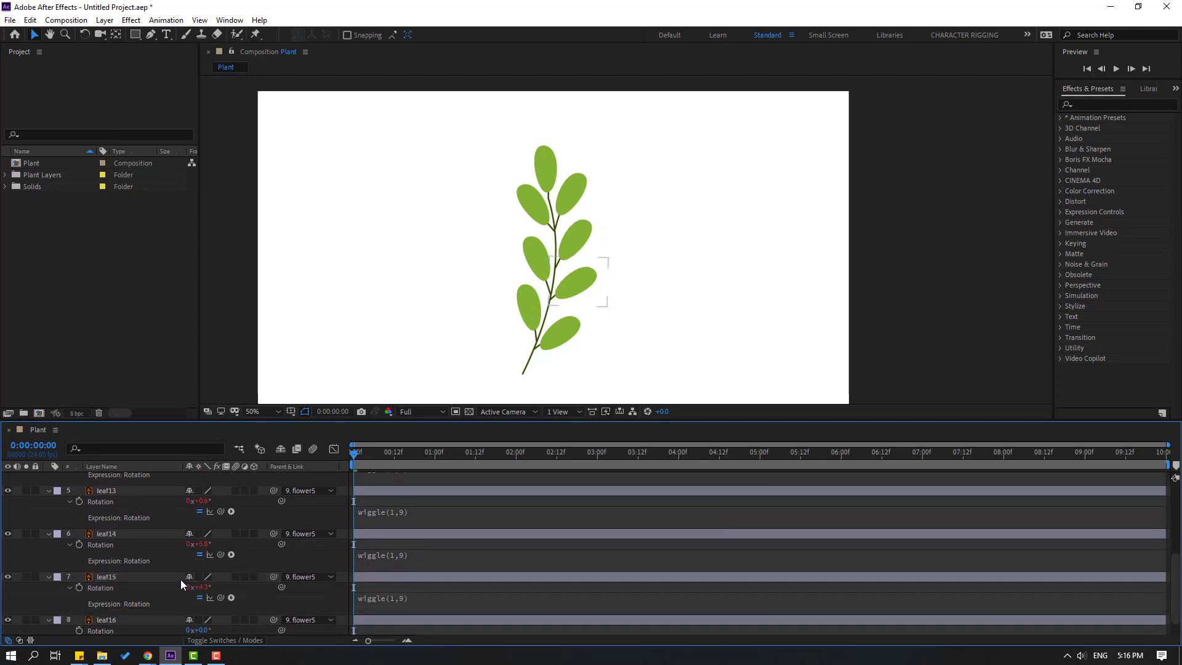
pyautogui.scroll(-1, 180, 579)
pyautogui.keyDown('alt'); pyautogui.click(79, 611); pyautogui.keyUp('alt')
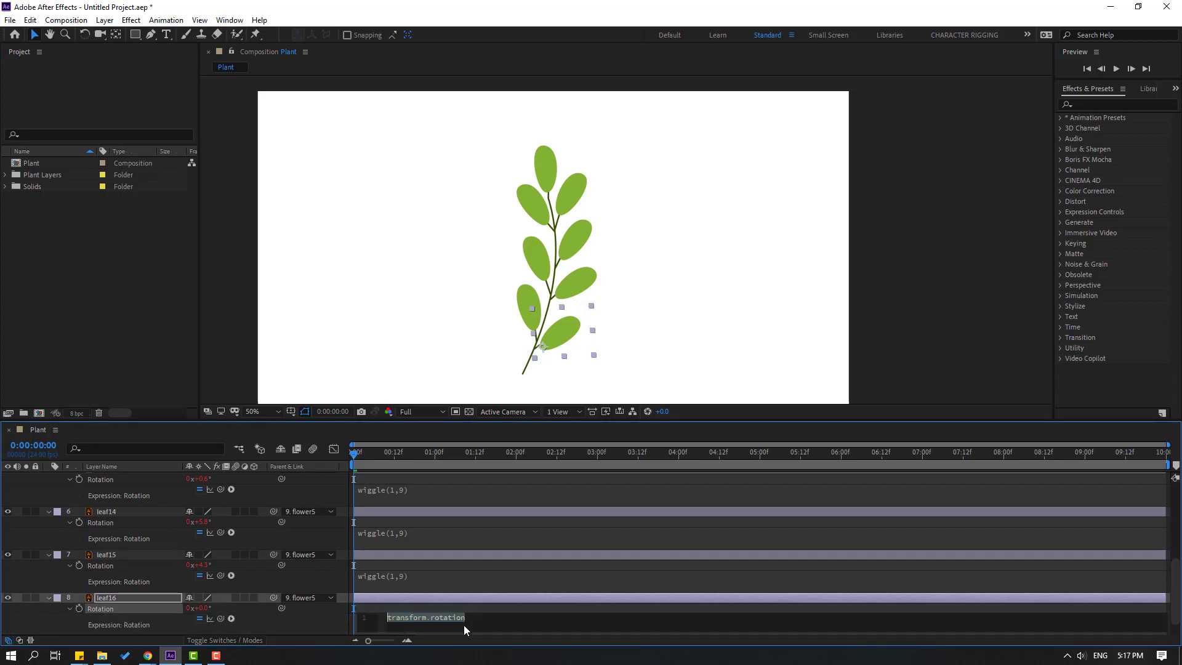
pyautogui.write('wiggle(1,9)')
pyautogui.click(413, 615)
pyautogui.hotkey('ctrl', 'a')
pyautogui.scroll(5, 123, 518)
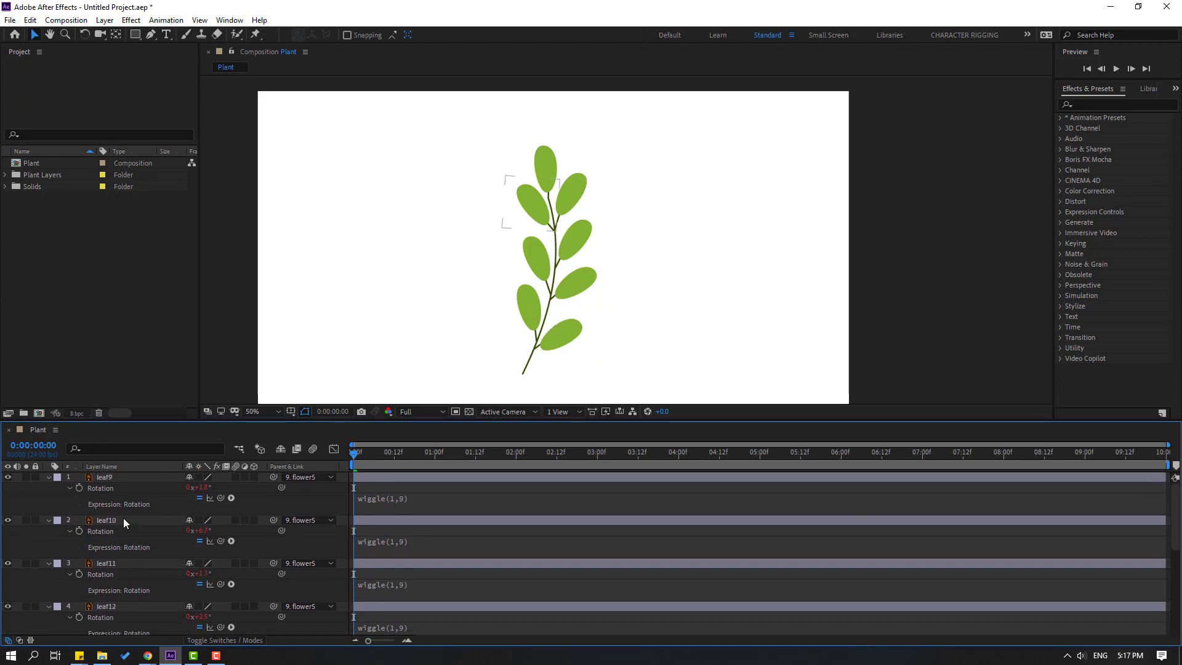
# - Preview the animation and trim the Plant composition to its 8-second work area
pyautogui.click(48, 477)
pyautogui.click(165, 586)
pyautogui.press('space')
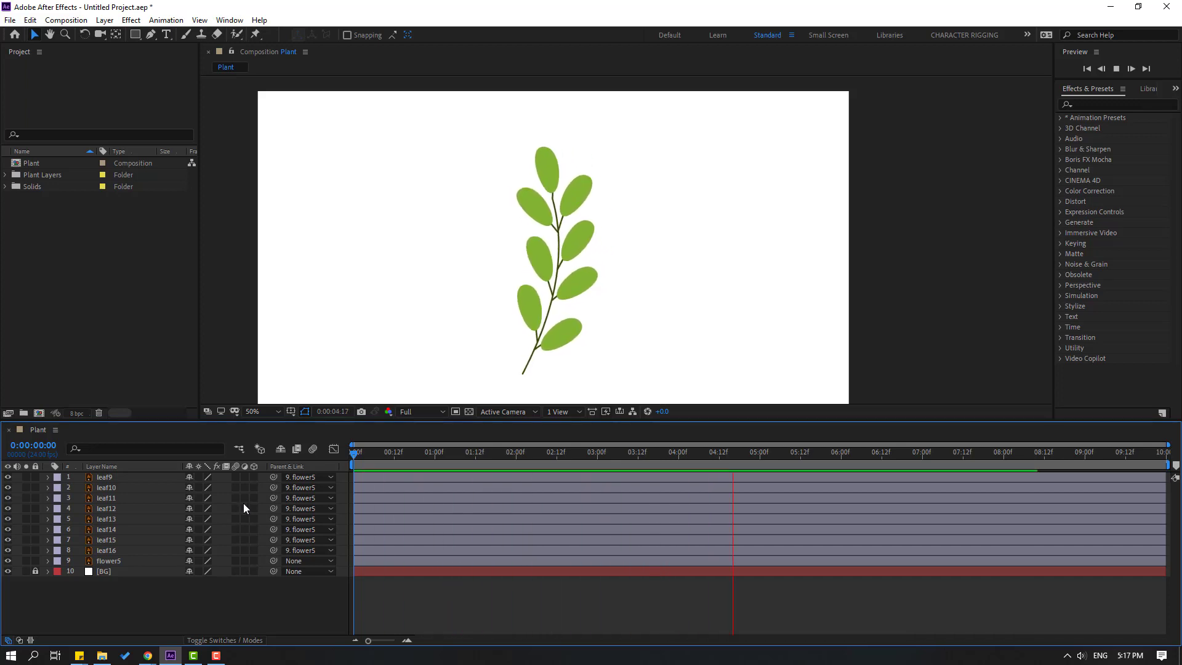
pyautogui.moveTo(851, 460); pyautogui.dragTo(1003, 463)
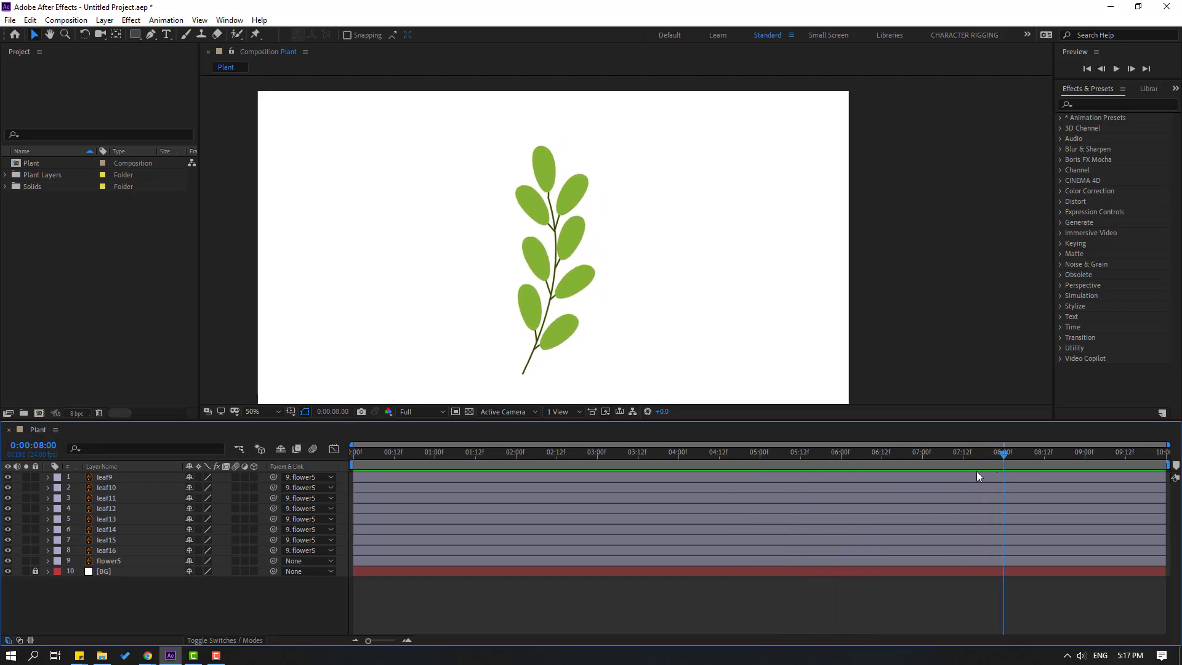
pyautogui.rightClick(952, 465)
pyautogui.click(1009, 499)
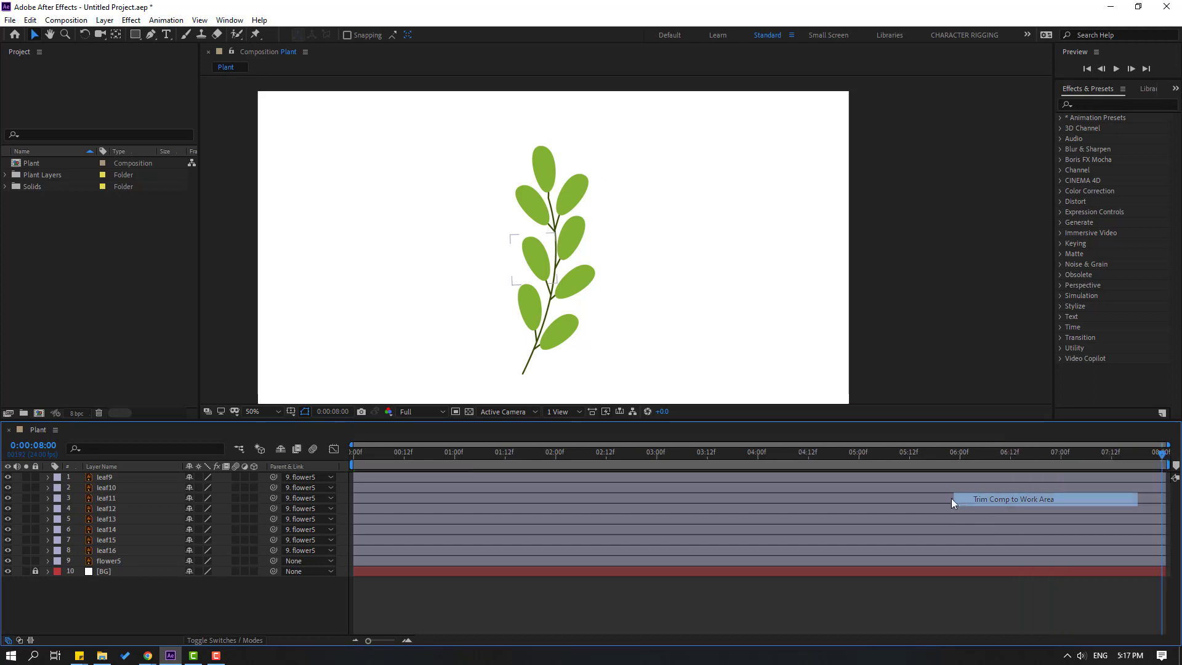
# - Pre-compose all the leaf and flower5 layers into a new composition named Plants
pyautogui.click(114, 558)
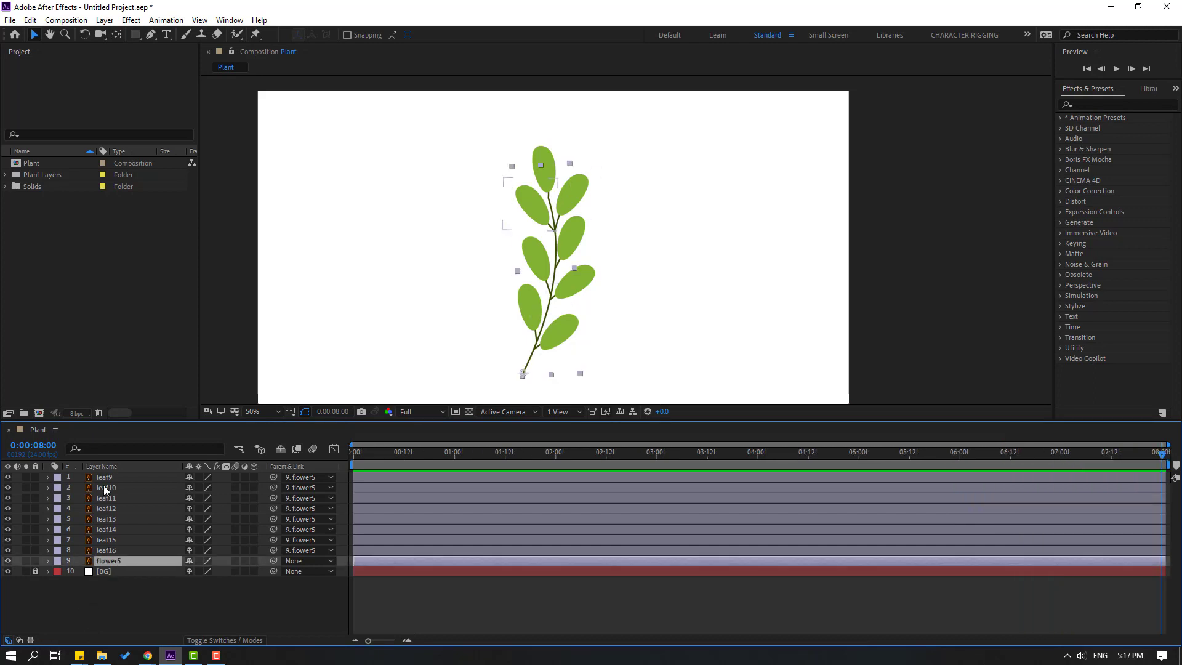
pyautogui.hotkey('ctrl', 'a')
pyautogui.press('Home')
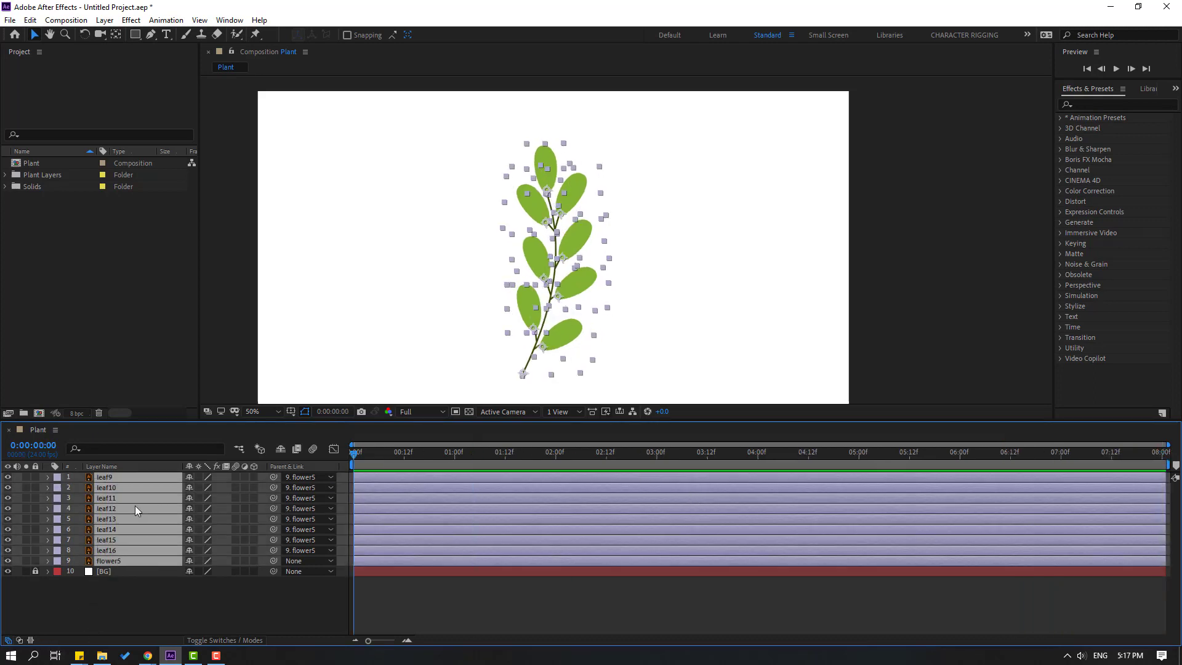
pyautogui.rightClick(135, 505)
pyautogui.click(171, 451)
pyautogui.press('BackSpace')
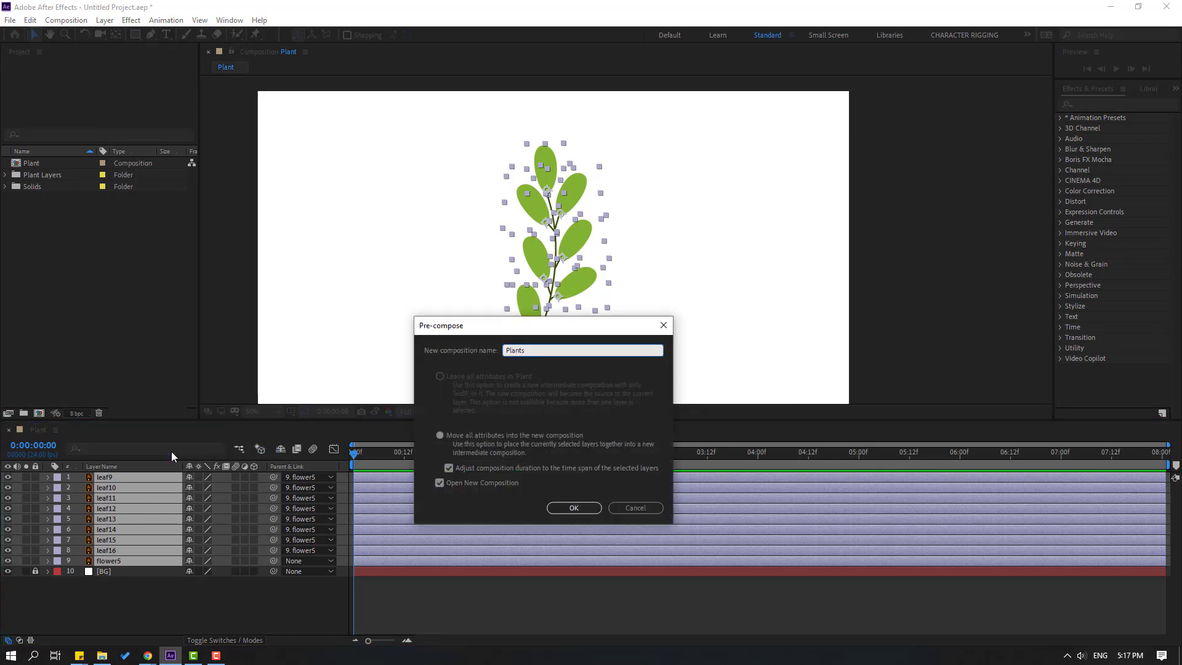
pyautogui.click(574, 508)
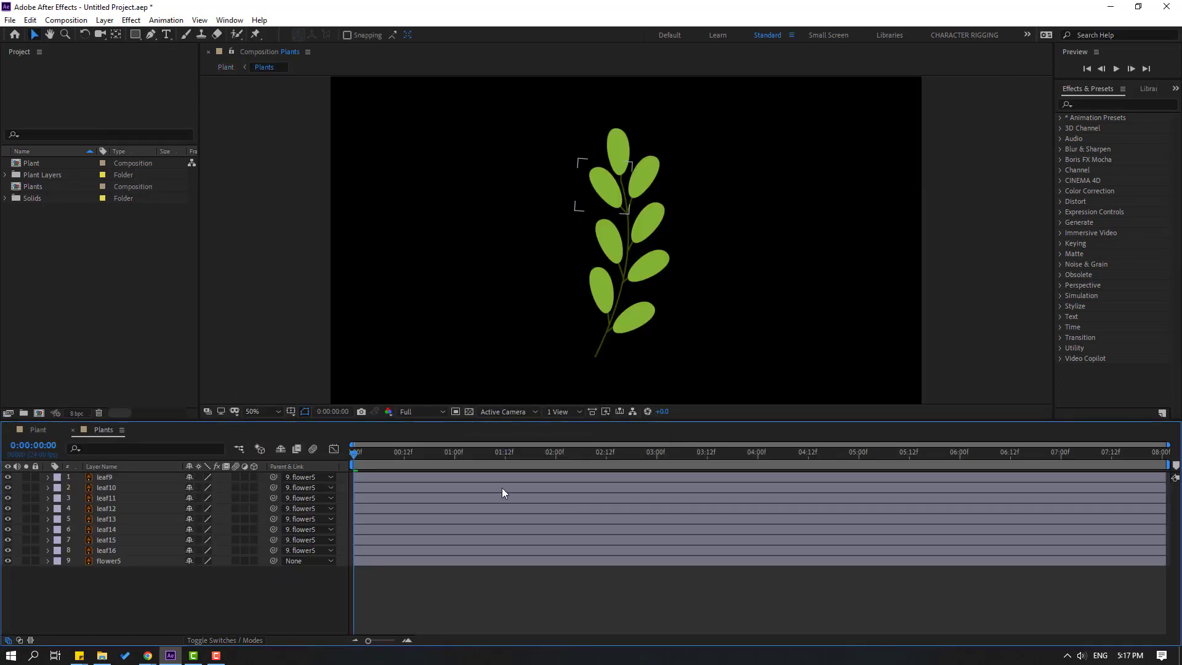
pyautogui.click(33, 430)
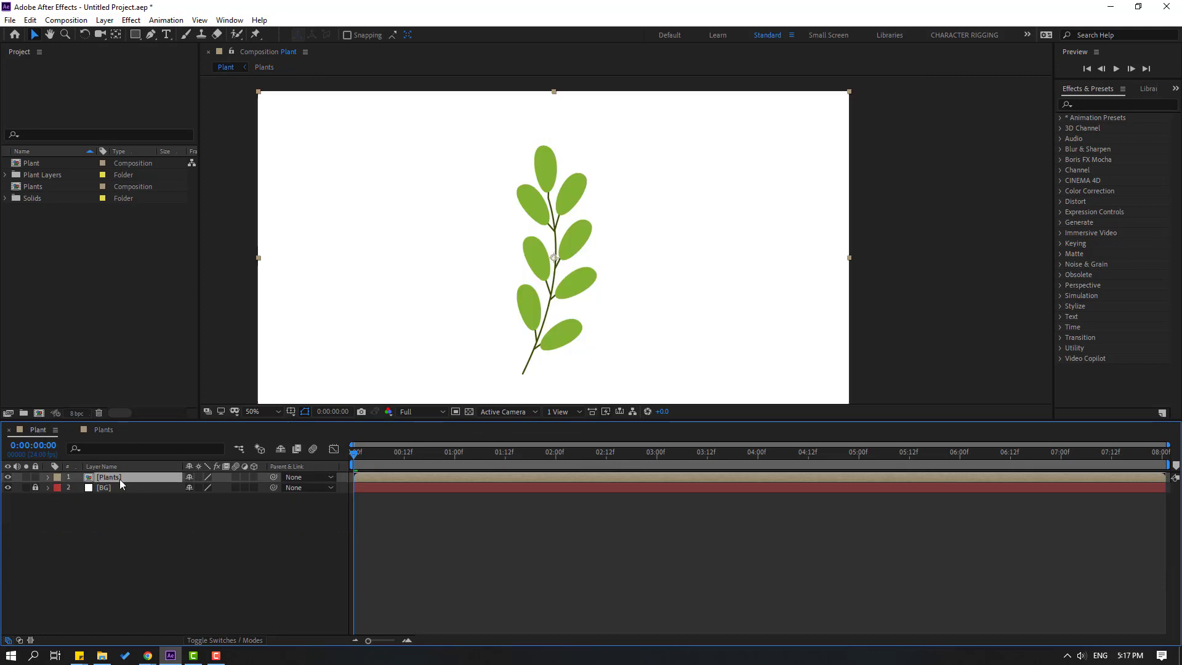
# - Duplicate the Plants layer, rename it Plants 2, and shift it right of the first
pyautogui.hotkey('ctrl', 'd')
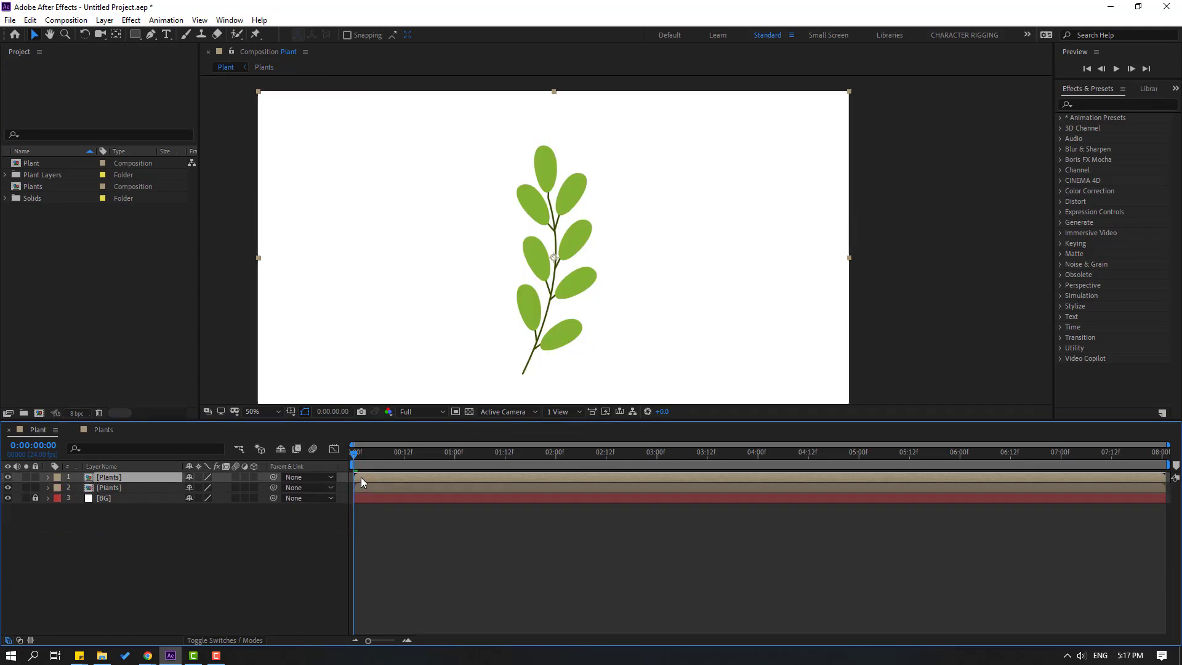
pyautogui.moveTo(359, 461); pyautogui.dragTo(392, 466)
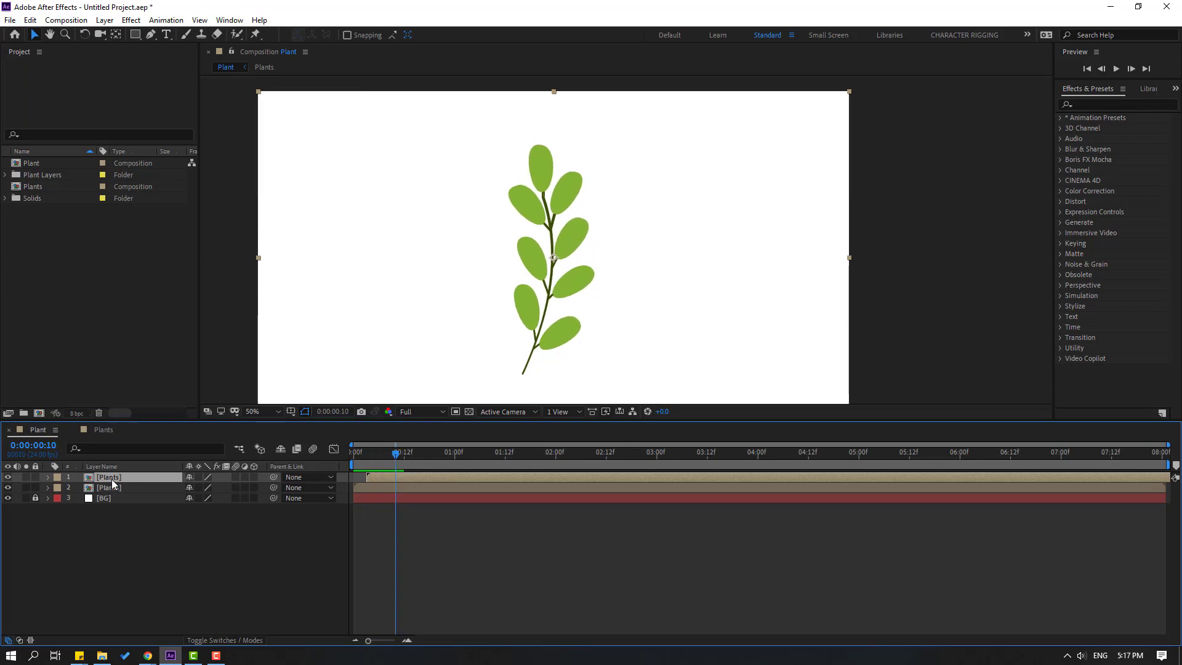
pyautogui.press('Return')
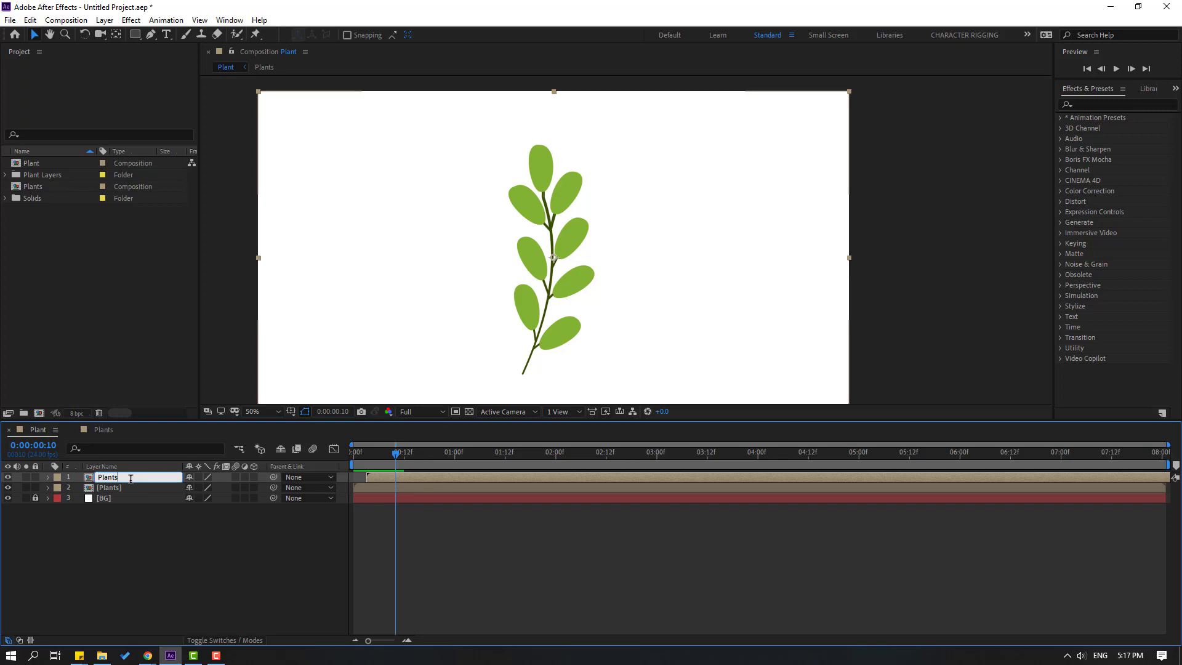
pyautogui.write('2')
pyautogui.press('Return')
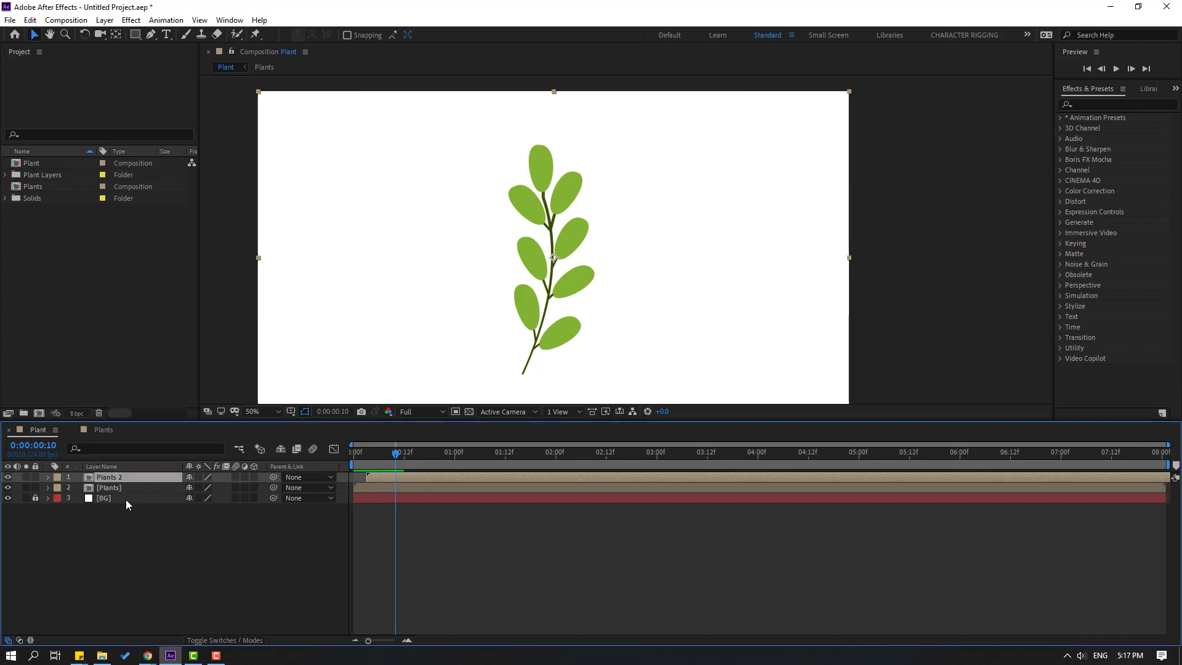
pyautogui.hotkey('shift', 'Right')
pyautogui.hotkey('shift', 'Right')
pyautogui.hotkey('shift', 'Right')
pyautogui.hotkey('shift', 'Right')
pyautogui.hotkey('shift', 'Right')
pyautogui.hotkey('shift', 'Right')
pyautogui.hotkey('shift', 'Right')
pyautogui.hotkey('shift', 'Right')
pyautogui.hotkey('shift', 'Right')
pyautogui.hotkey('shift', 'Right')
pyautogui.hotkey('shift', 'Right')
pyautogui.hotkey('shift', 'Right')
pyautogui.hotkey('shift', 'Right')
pyautogui.hotkey('shift', 'Right')
pyautogui.hotkey('shift', 'Right')
pyautogui.hotkey('shift', 'Right')
pyautogui.hotkey('shift', 'Right')
pyautogui.hotkey('shift', 'Right')
pyautogui.hotkey('shift', 'Right')
pyautogui.hotkey('shift', 'Right')
pyautogui.hotkey('shift', 'Right')
pyautogui.hotkey('shift', 'Right')
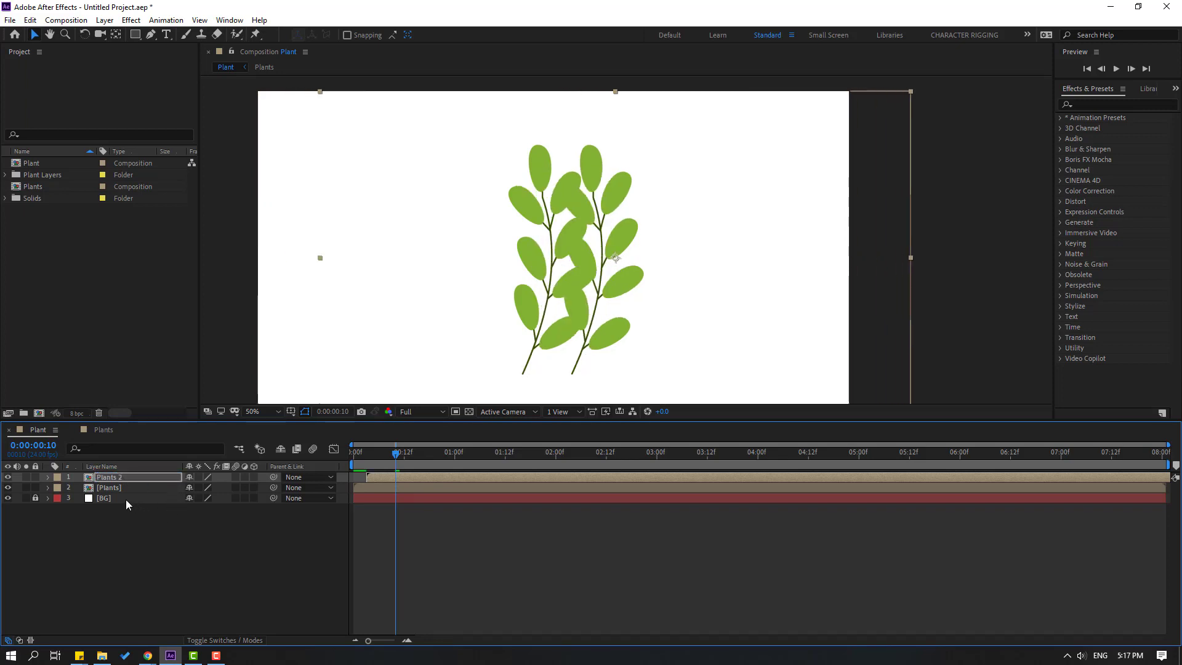
pyautogui.click(412, 457)
pyautogui.moveTo(412, 456); pyautogui.dragTo(484, 457)
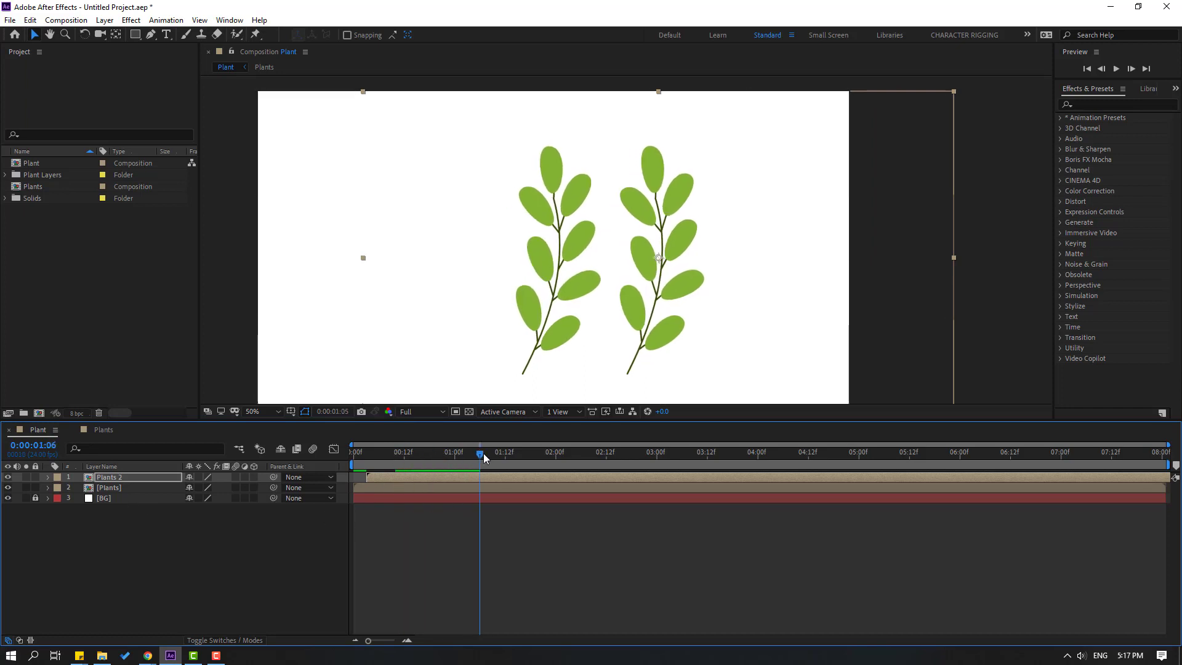
# - Apply Time-Reverse Layer to Plants 2 and preview from the start
pyautogui.rightClick(109, 478)
pyautogui.moveTo(223, 208)
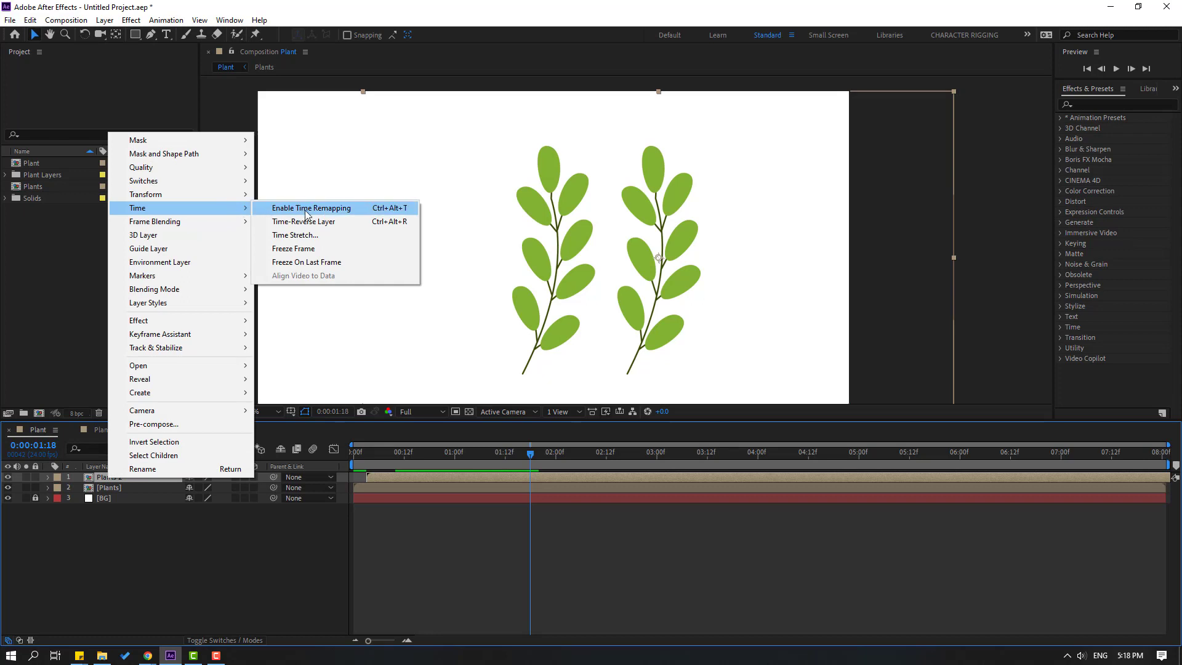
pyautogui.click(329, 223)
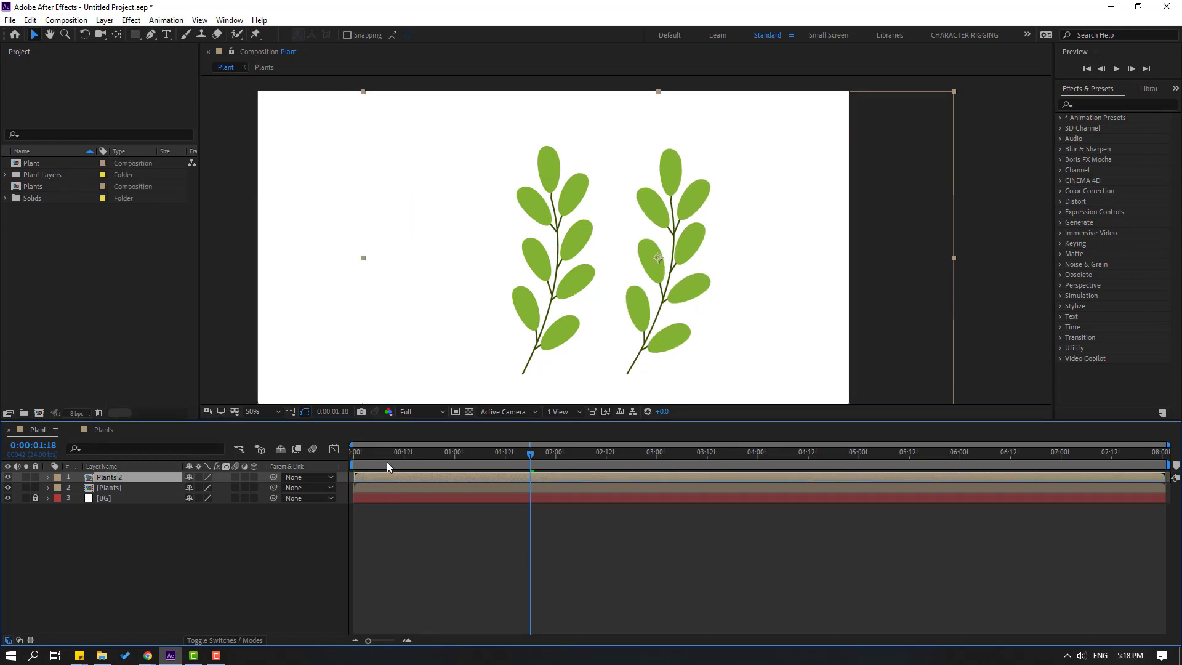
pyautogui.click(349, 461)
pyautogui.press('space')
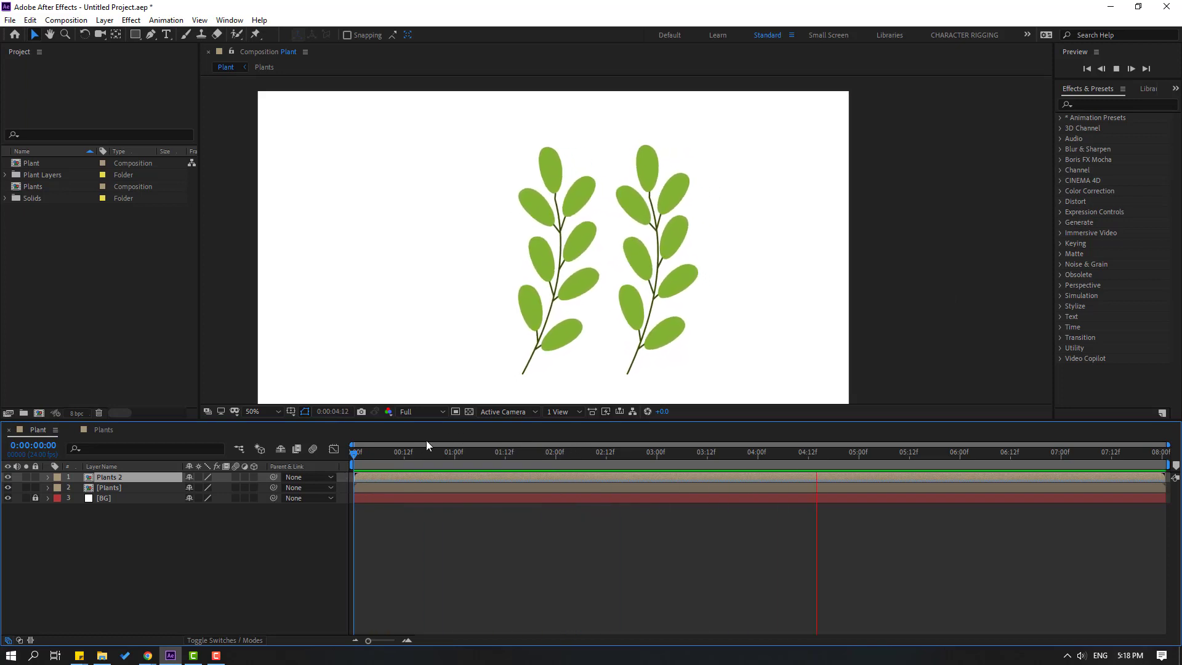
# - Duplicate into Plants 3, place it left of the other plants, and shift its timing
pyautogui.press('space')
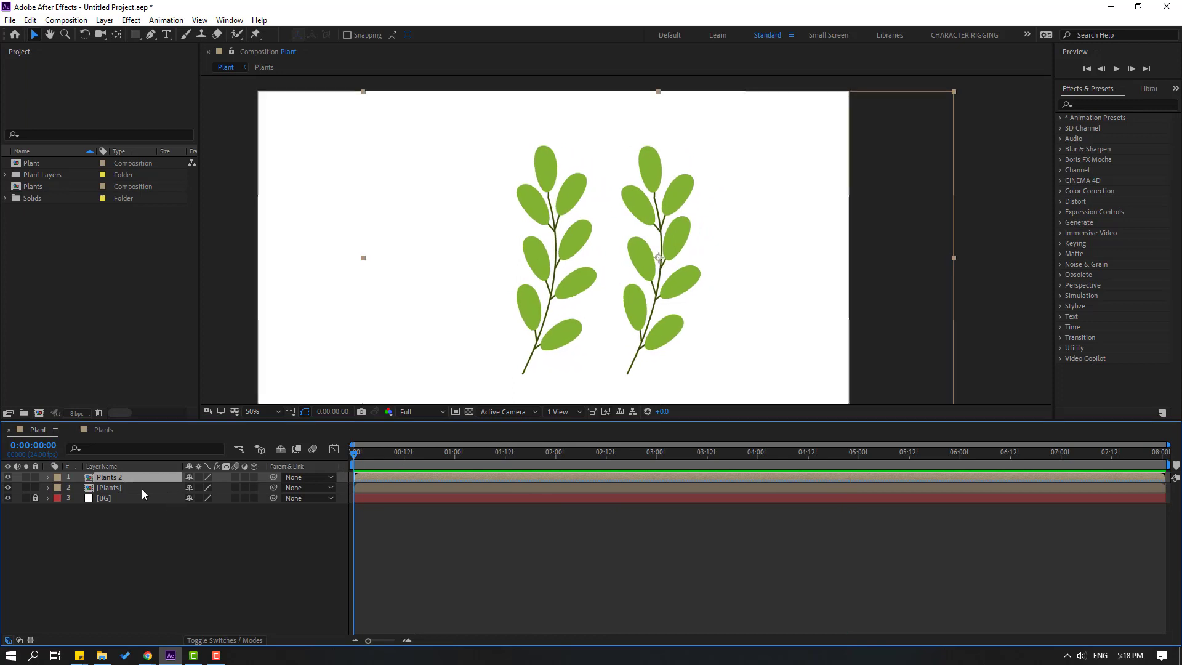
pyautogui.hotkey('ctrl', 'd')
pyautogui.moveTo(644, 314); pyautogui.dragTo(440, 319)
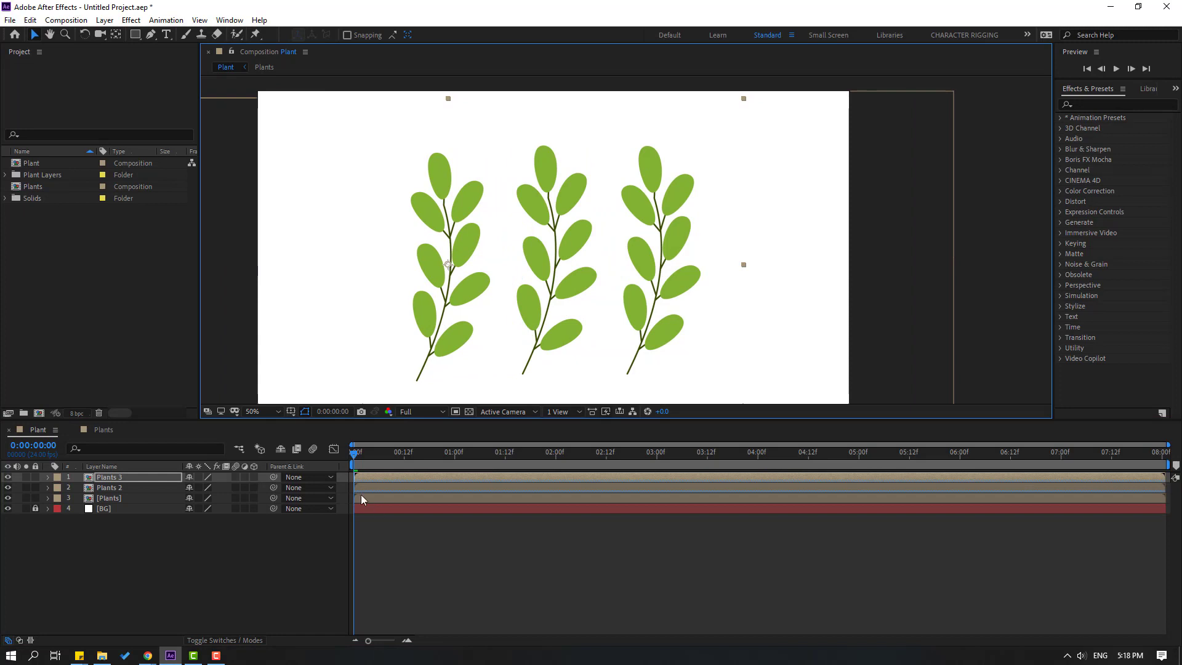
pyautogui.moveTo(461, 477); pyautogui.dragTo(594, 458)
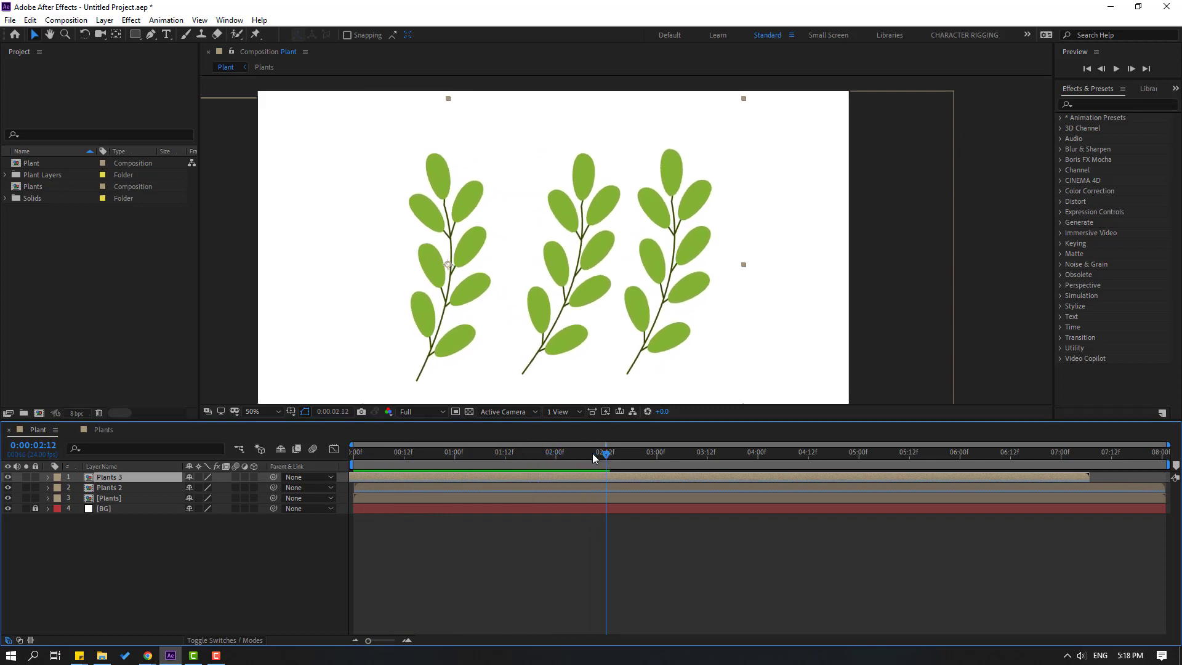
# - Duplicate into Plants 4, position it among the plants, and delay its start
pyautogui.hotkey('ctrl', 'd')
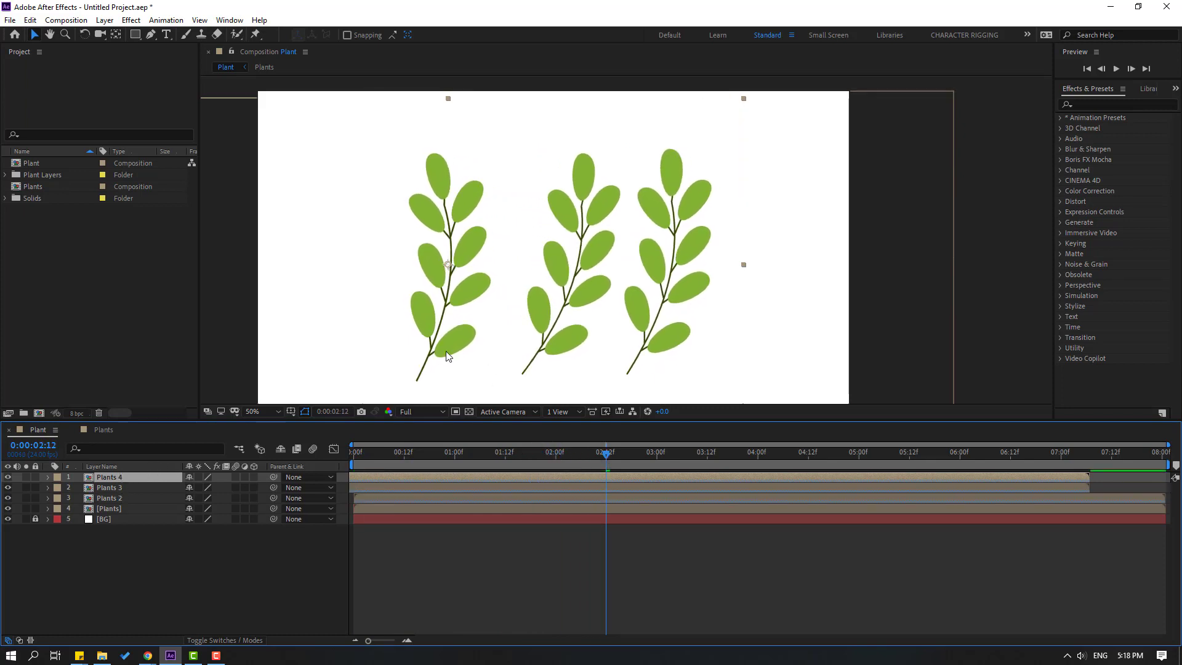
pyautogui.moveTo(422, 348); pyautogui.dragTo(328, 348)
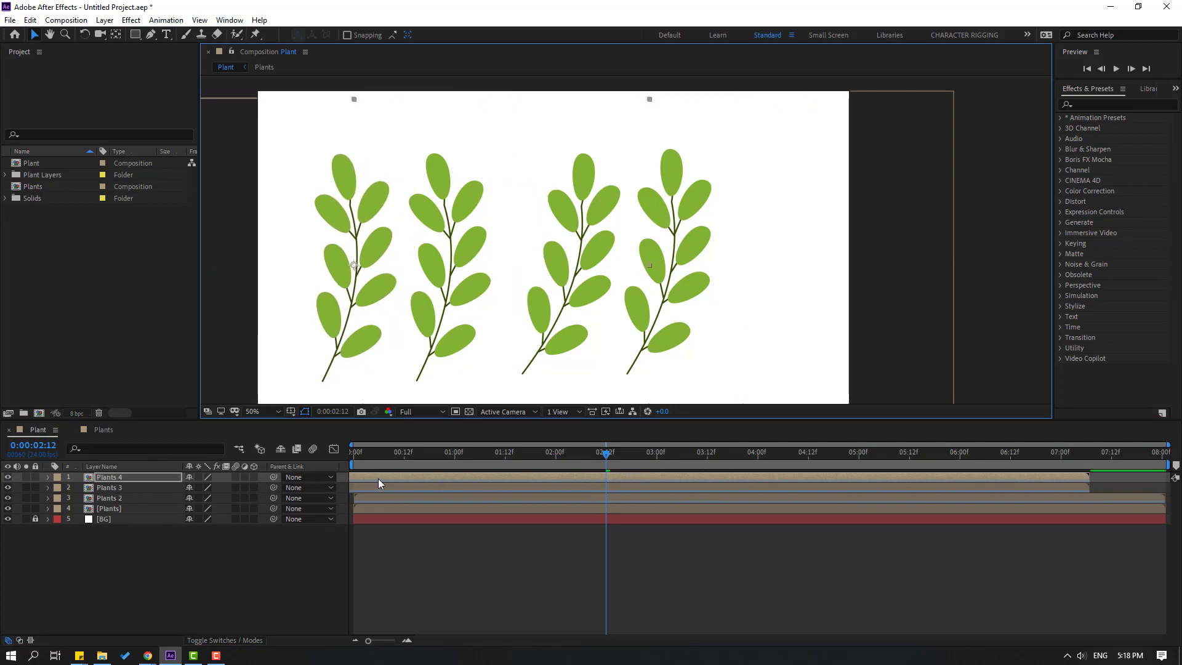
pyautogui.moveTo(378, 479); pyautogui.dragTo(511, 476)
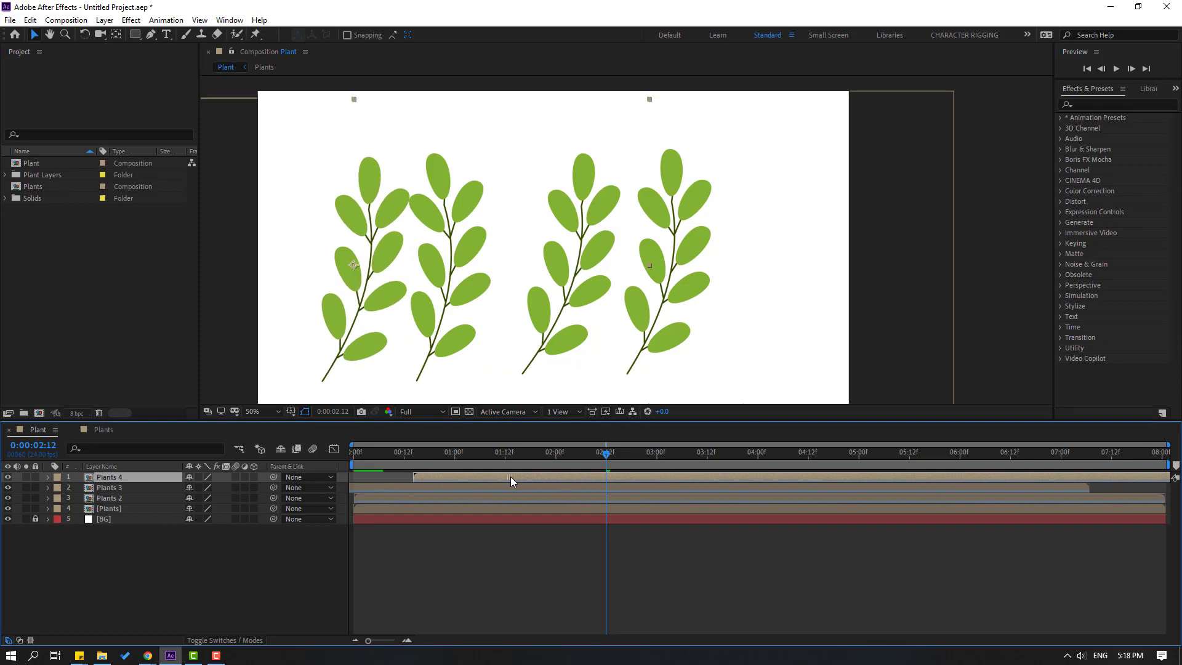
pyautogui.moveTo(411, 454); pyautogui.dragTo(548, 463)
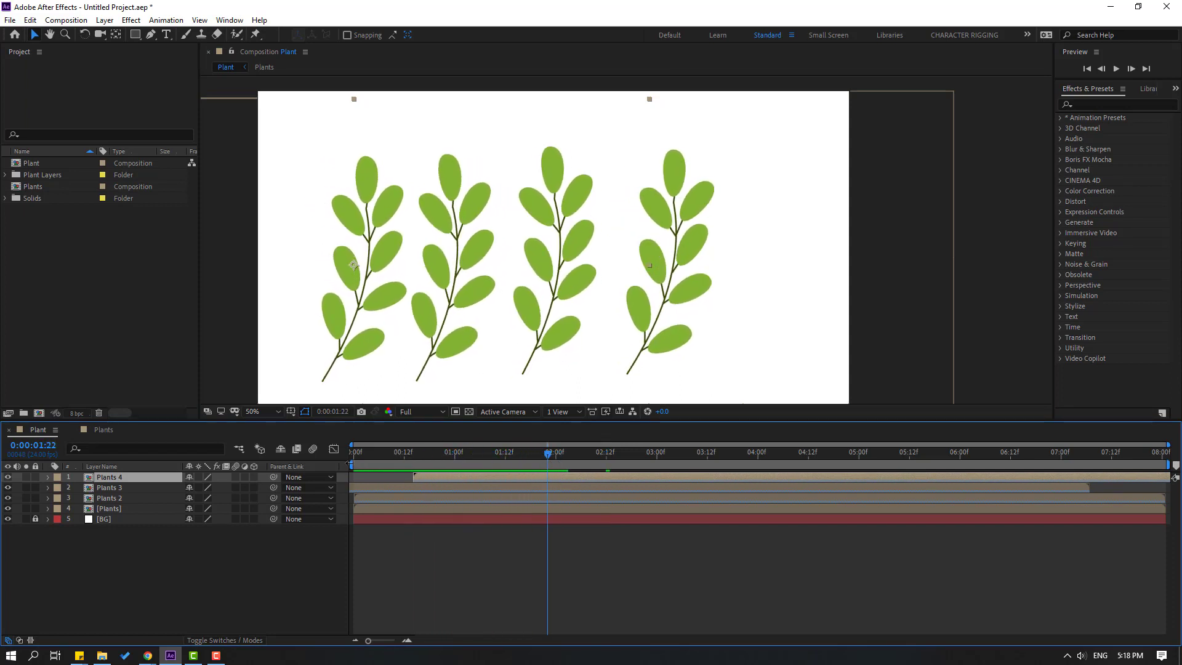
# - Set the work area to about 00:14–07:10 and trim the Plant comp to it
pyautogui.moveTo(349, 463); pyautogui.dragTo(412, 463)
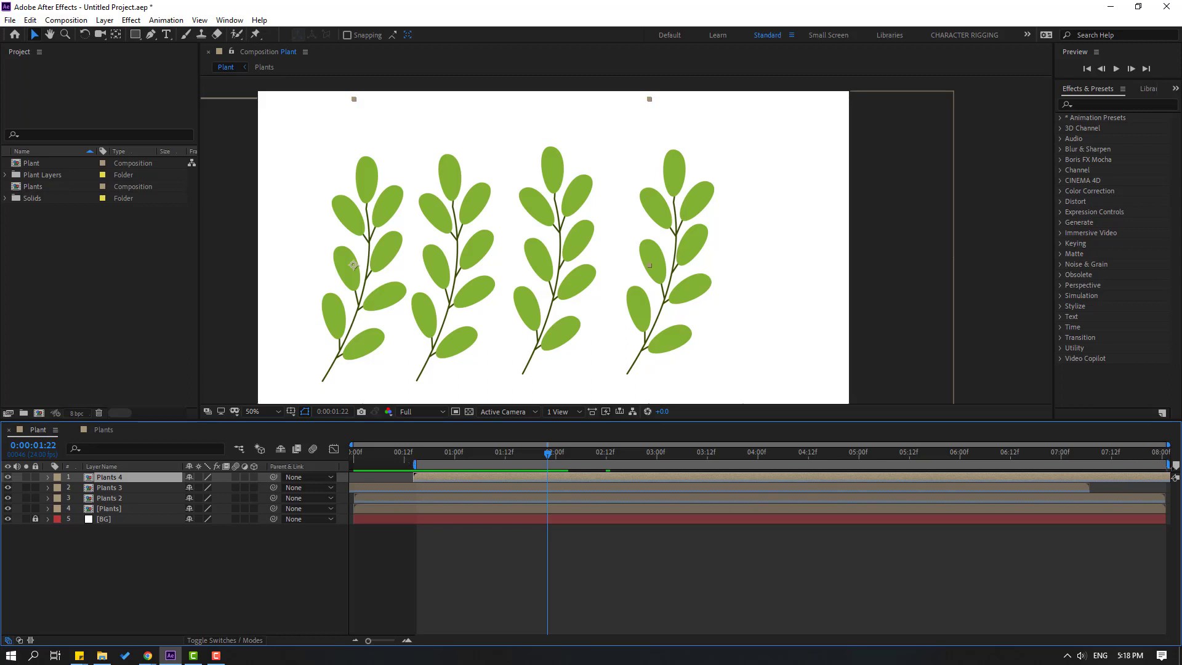
pyautogui.moveTo(1148, 468); pyautogui.dragTo(1089, 465)
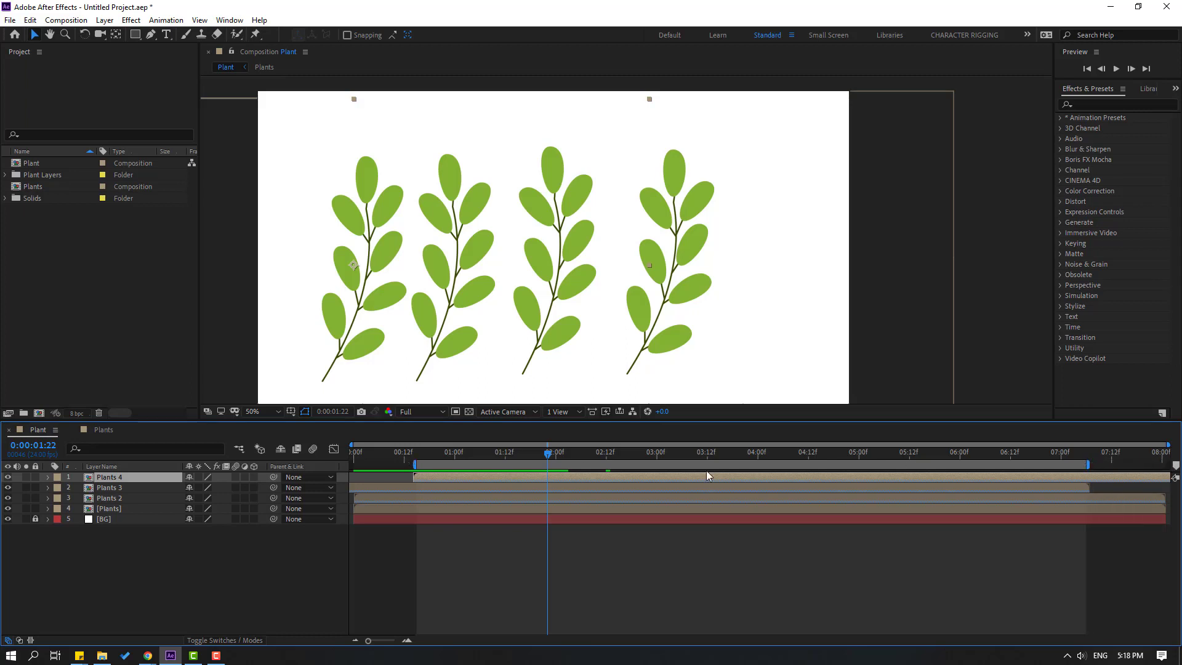
pyautogui.rightClick(665, 462)
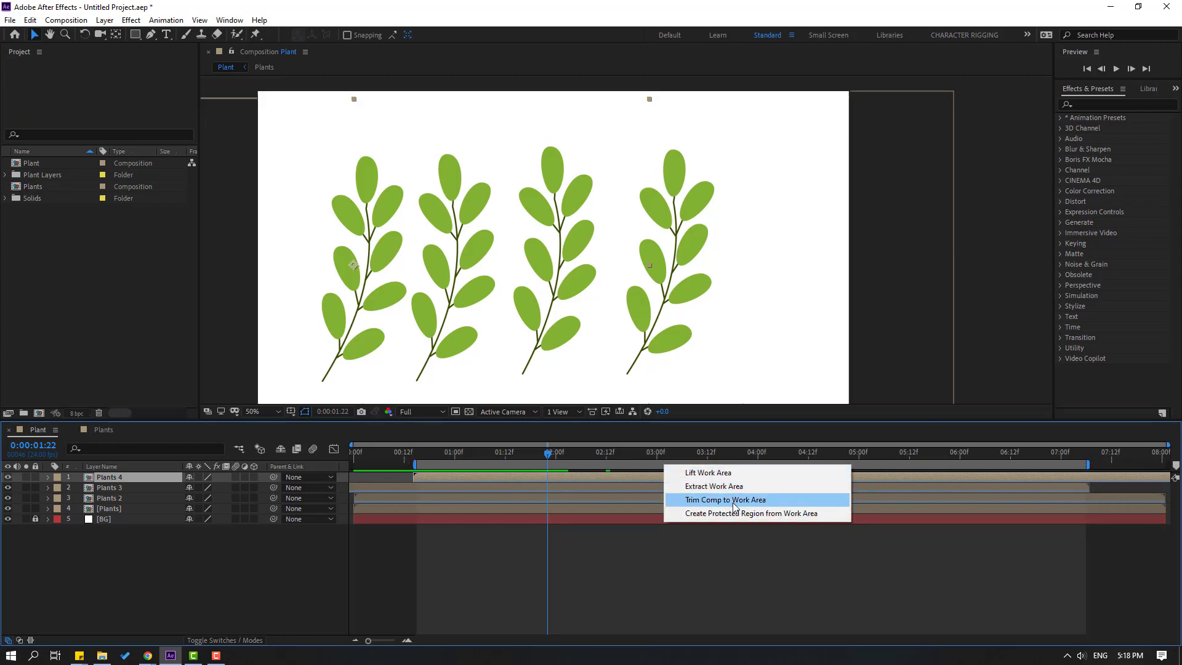
pyautogui.click(762, 502)
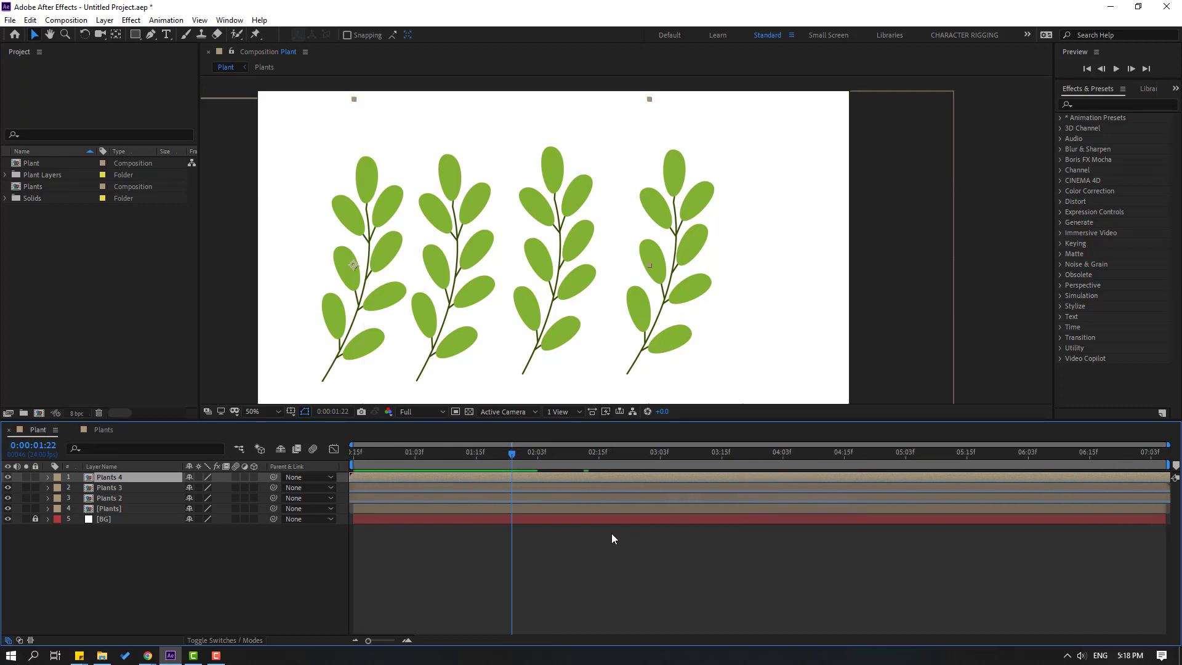